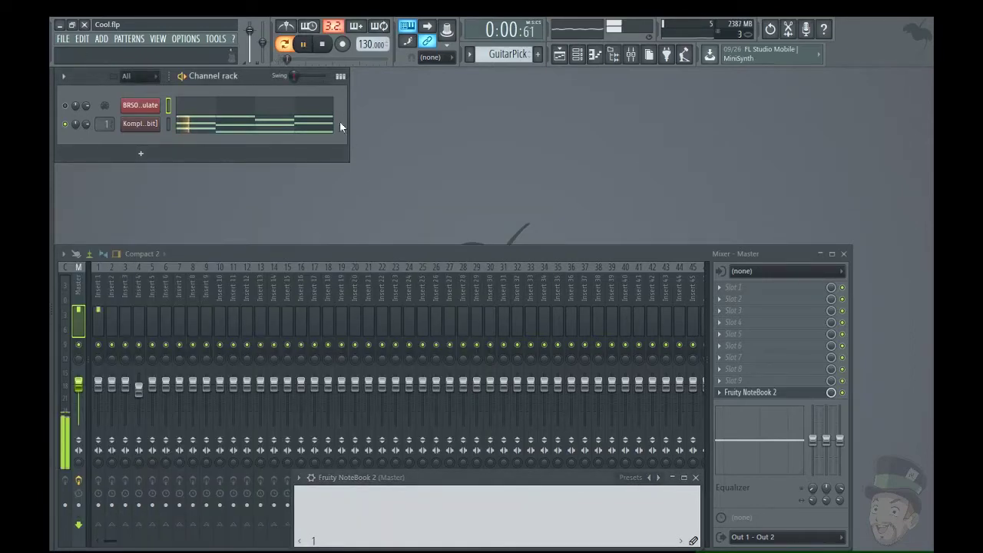
Step: Open the GuitarPick pattern's piano roll, try the bar 4 top note at B7, and return it to A7
{"action": "left_click", "coordinate": [265, 129]}
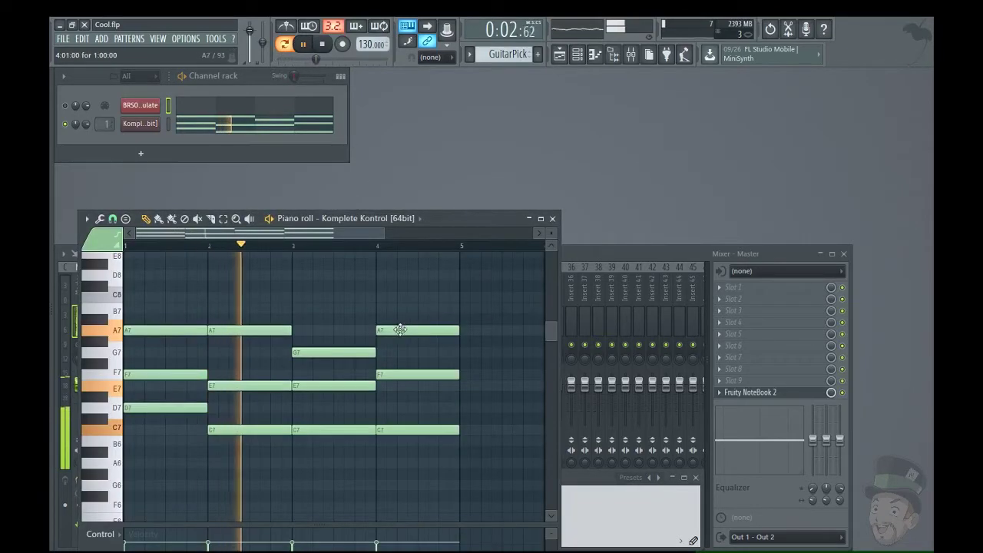
{"action": "left_click_drag", "start_coordinate": [400, 330], "coordinate": [401, 308]}
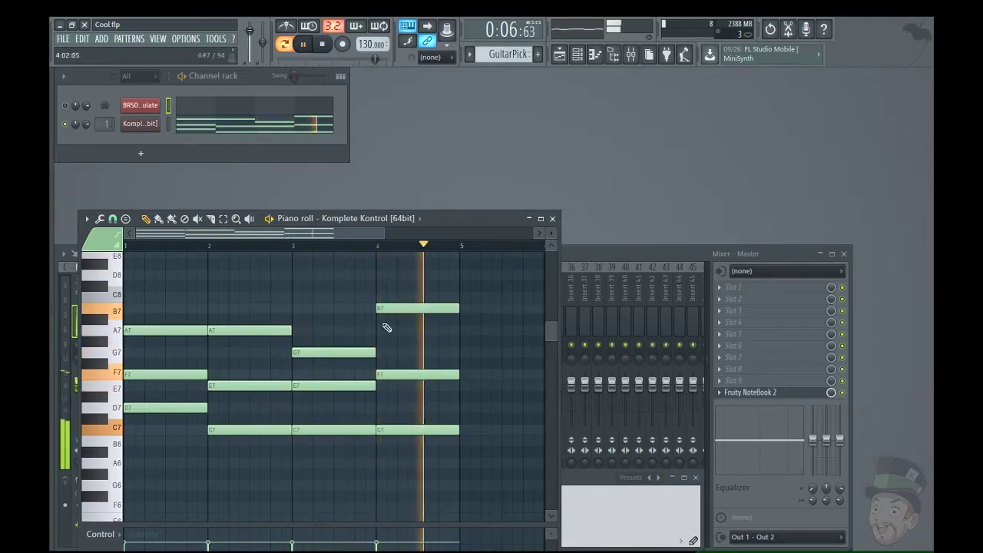
{"action": "left_click_drag", "start_coordinate": [385, 314], "coordinate": [386, 335]}
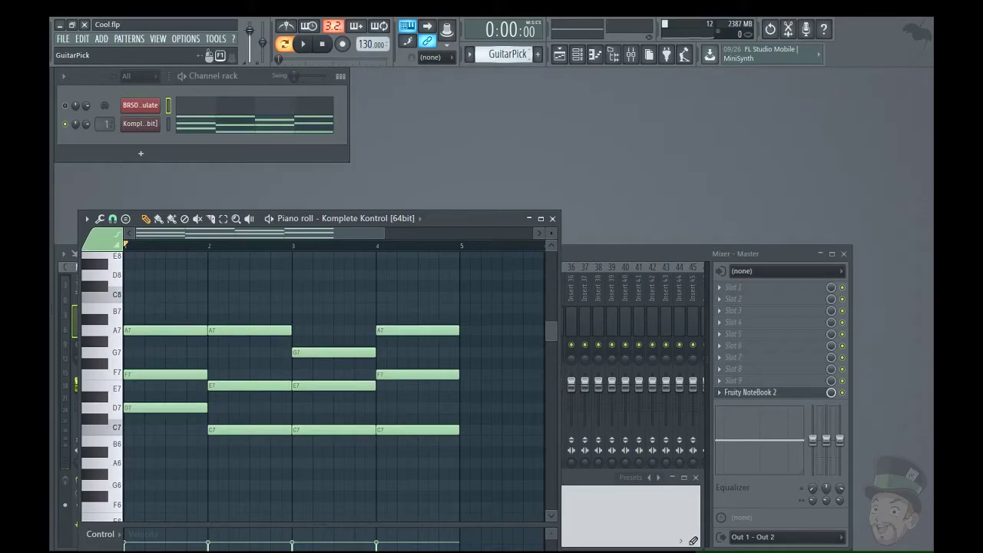
Step: Switch to the PianoStuc. pattern and arrange the Komplete Kontrol window and piano roll so both can be seen
{"action": "scroll", "coordinate": [508, 53], "scroll_direction": "down", "scroll_amount": 1}
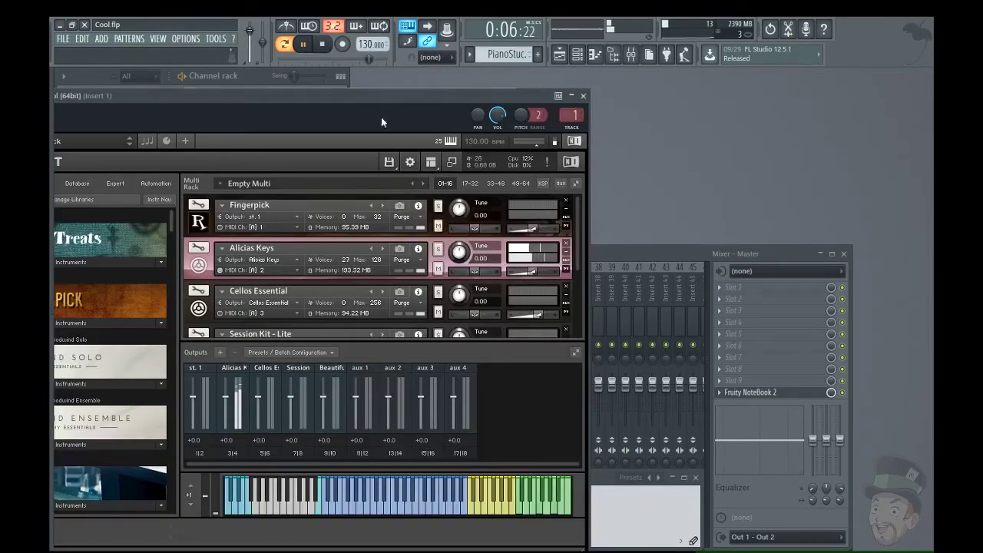
{"action": "left_click_drag", "start_coordinate": [355, 94], "coordinate": [703, 102]}
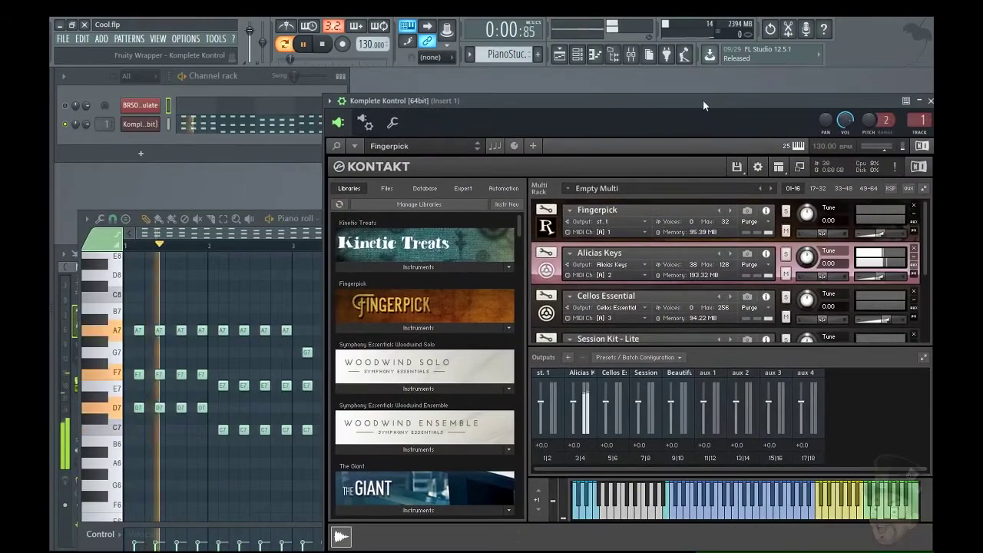
{"action": "right_click", "coordinate": [251, 271]}
{"action": "left_click_drag", "start_coordinate": [460, 218], "coordinate": [431, 169]}
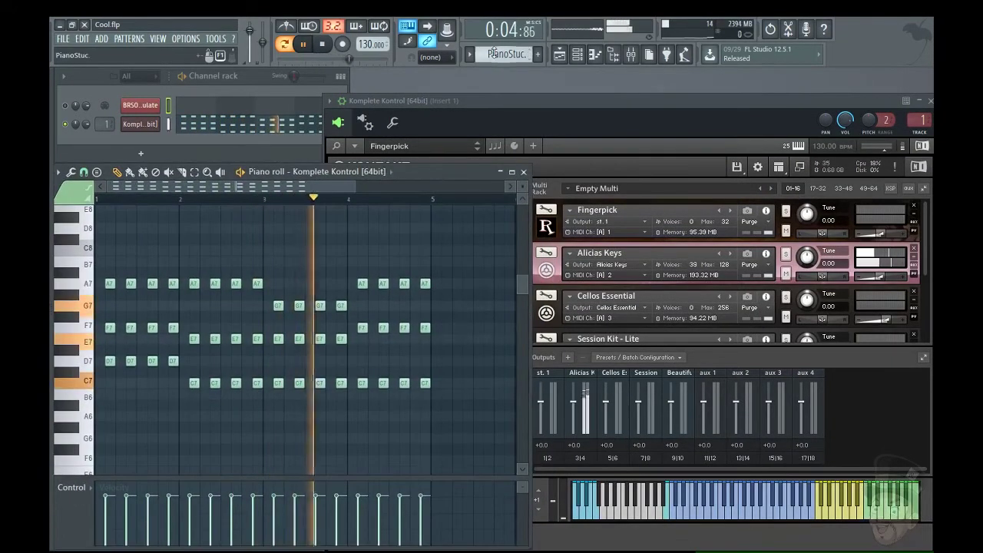
Step: Switch to the Cello pattern and examine its notes around C4 to E4 in the piano roll
{"action": "left_click", "coordinate": [484, 95]}
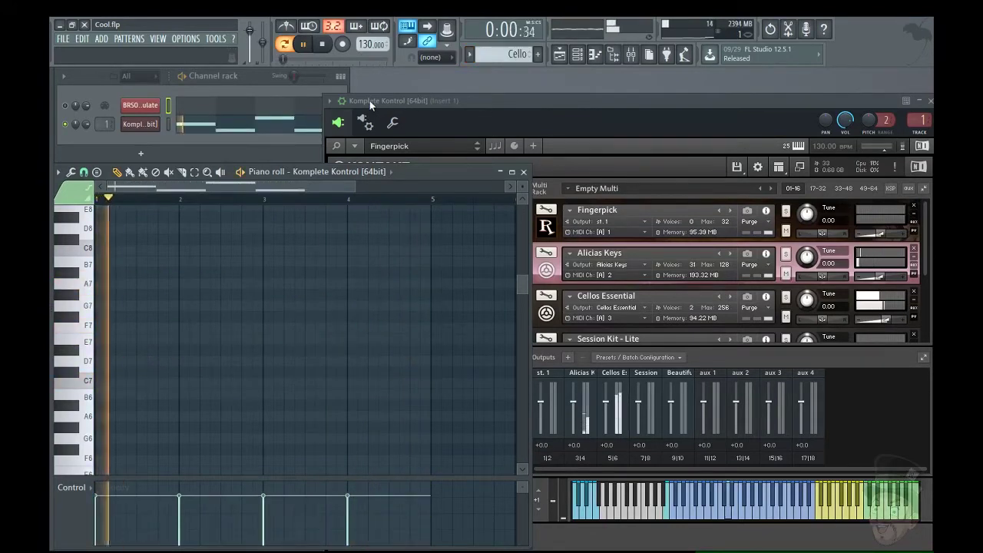
{"action": "scroll", "coordinate": [311, 267], "scroll_direction": "up", "scroll_amount": 2}
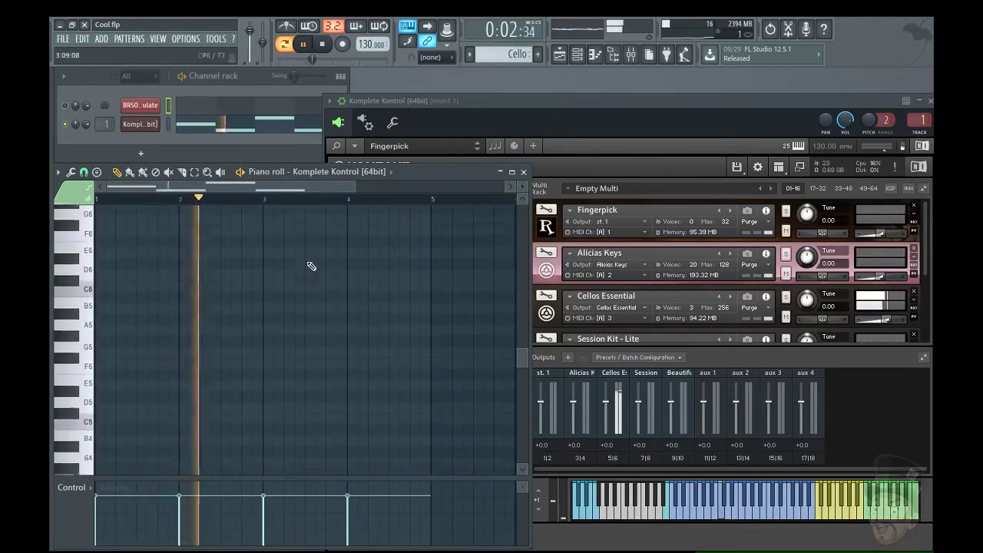
{"action": "scroll", "coordinate": [311, 267], "scroll_direction": "down", "scroll_amount": 8}
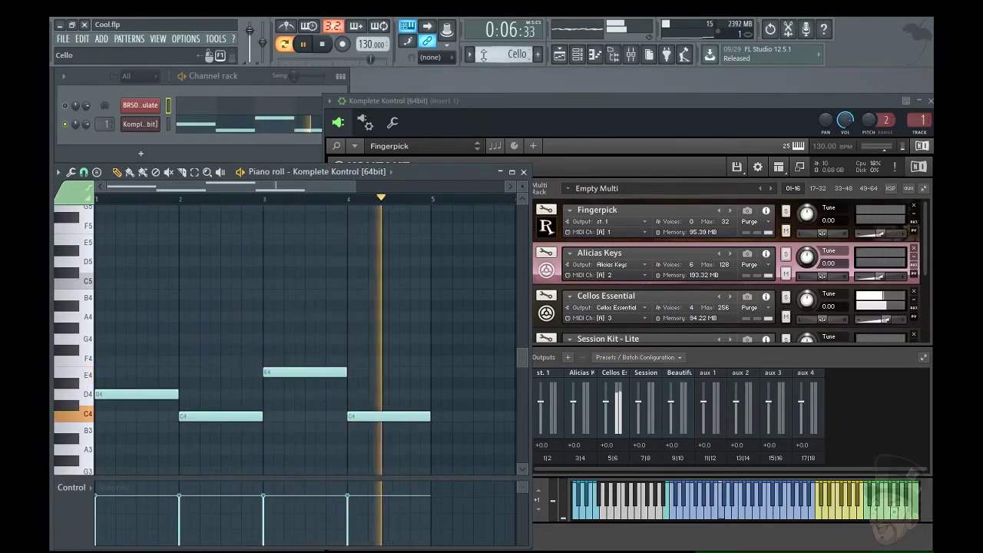
Step: Switch to the Drums-1 pattern, play it, and delete the lone B3 hit near the end of bar 2
{"action": "left_click", "coordinate": [488, 108]}
{"action": "key", "text": "space"}
{"action": "scroll", "coordinate": [374, 280], "scroll_direction": "down", "scroll_amount": 3}
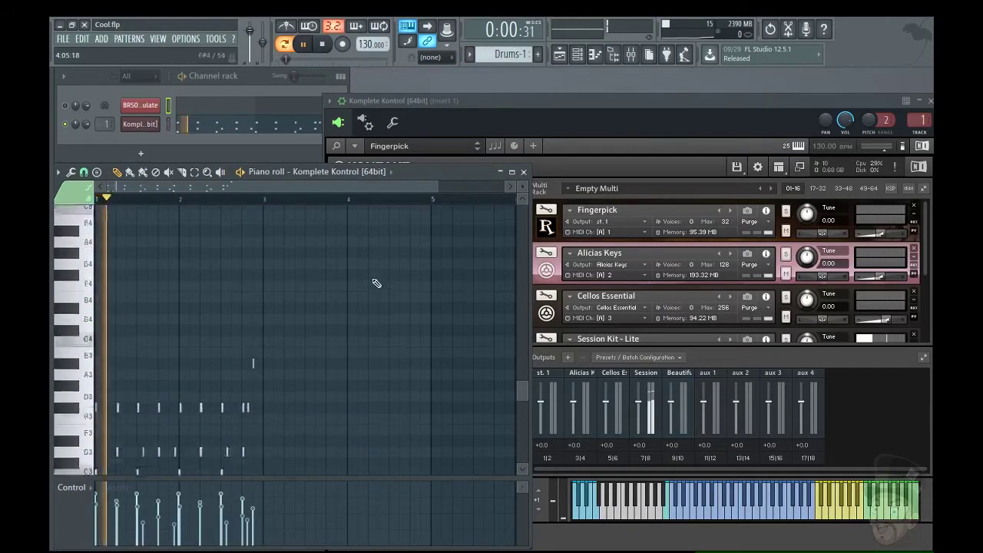
{"action": "scroll", "coordinate": [376, 283], "scroll_direction": "down", "scroll_amount": 3}
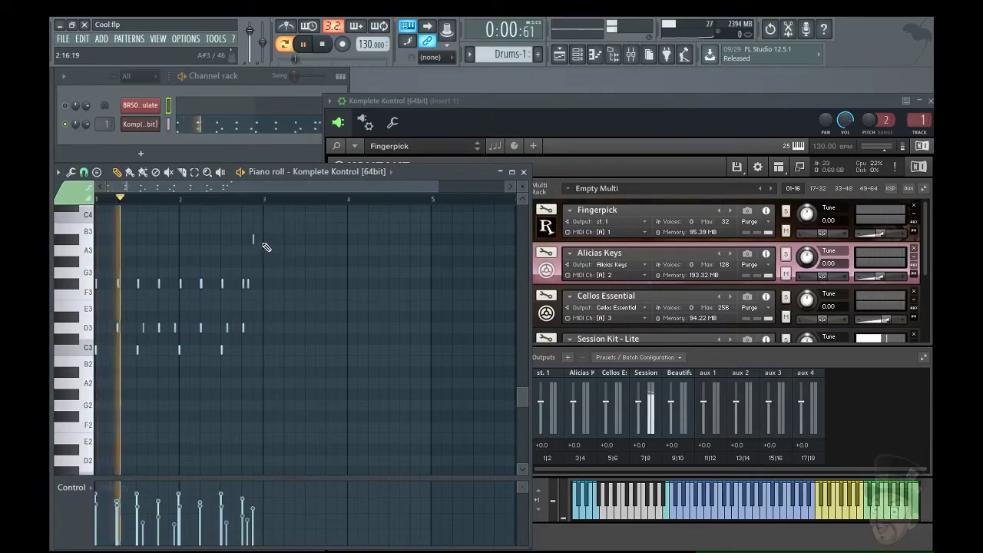
{"action": "scroll", "coordinate": [346, 272], "scroll_direction": "up", "scroll_amount": 2}
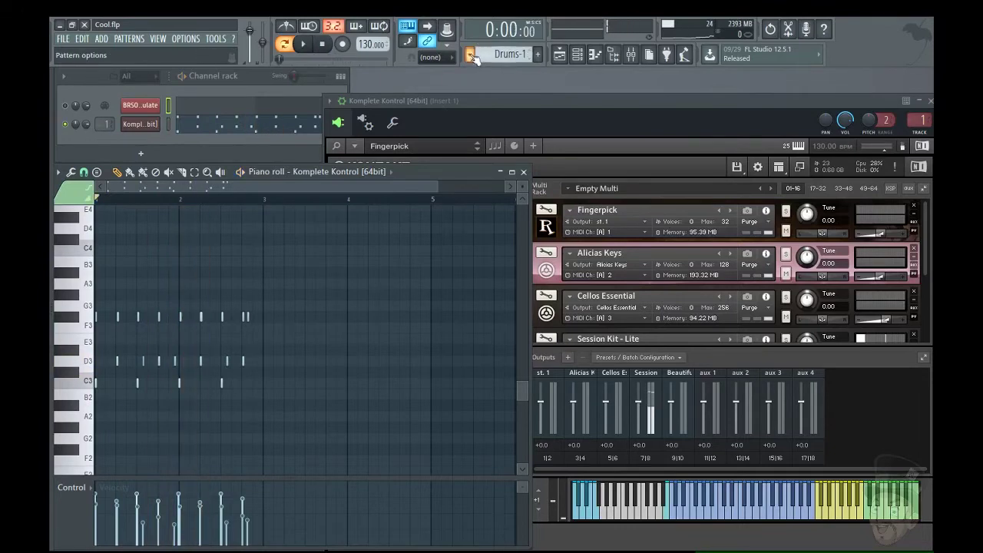
Step: Open the playlist, select the GuitarPick pattern, and play the full arrangement in song mode
{"action": "key", "text": "space"}
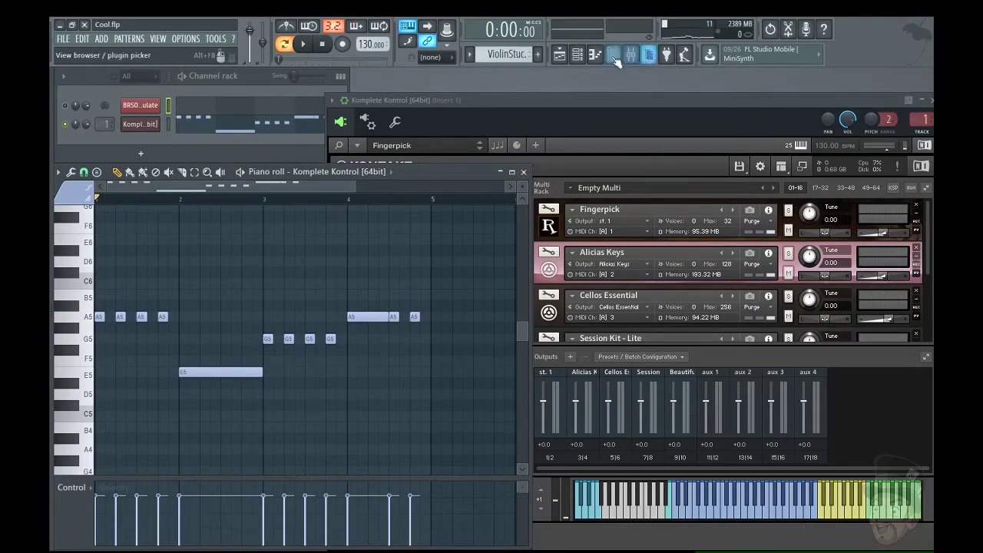
{"action": "left_click", "coordinate": [562, 58]}
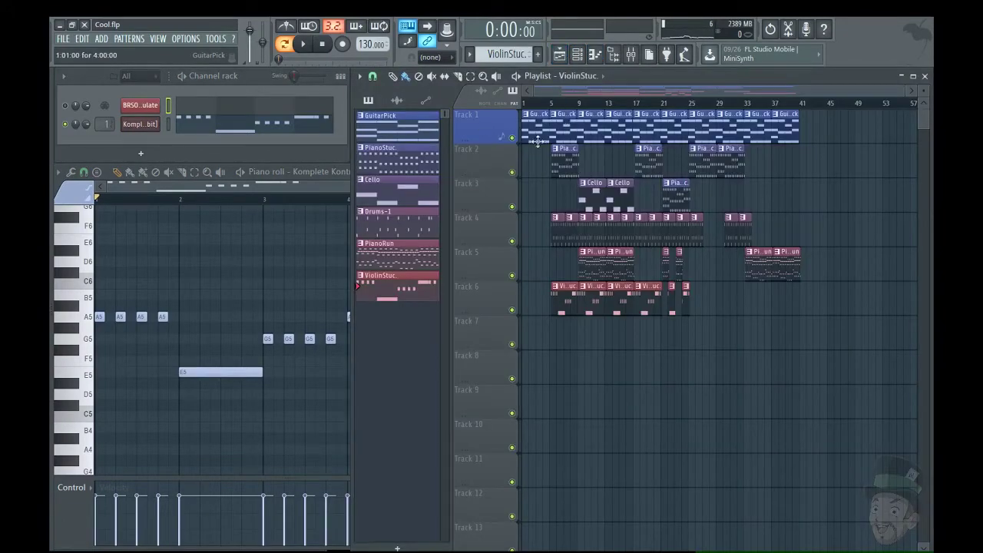
{"action": "left_click", "coordinate": [418, 135]}
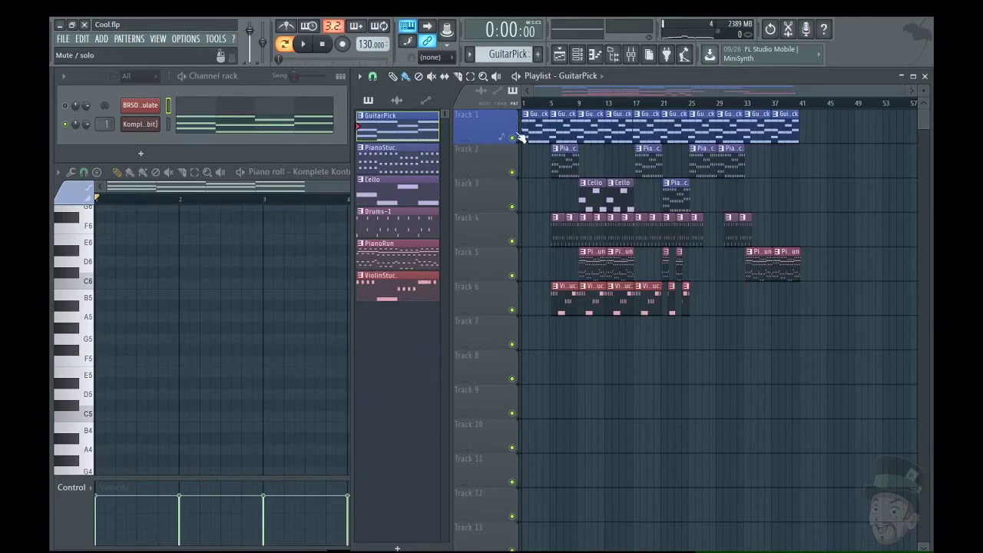
{"action": "key", "text": "space"}
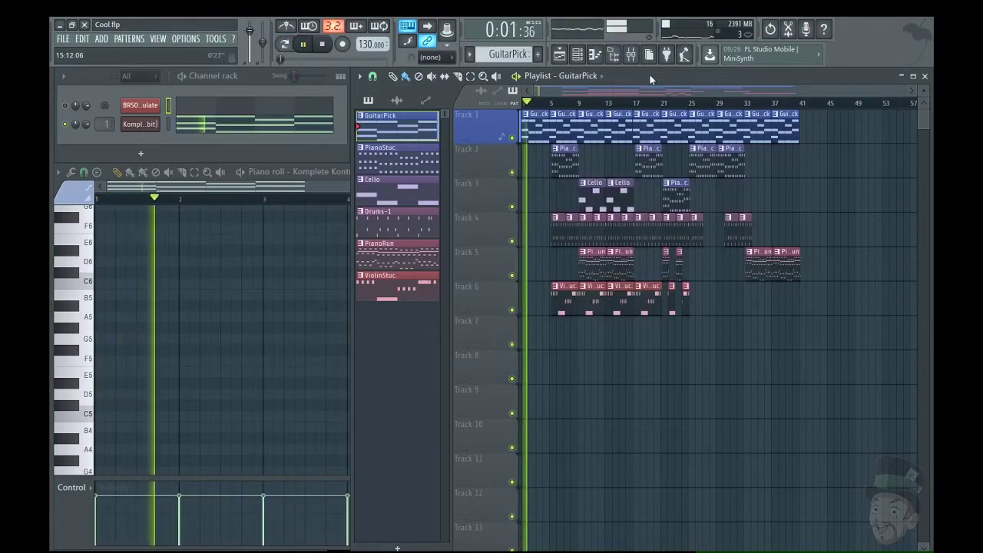
Step: Follow the song's playback across the playlist and examine how the pattern clips are arranged through the final bars
{"action": "scroll", "coordinate": [752, 193], "scroll_direction": "up", "scroll_amount": 4}
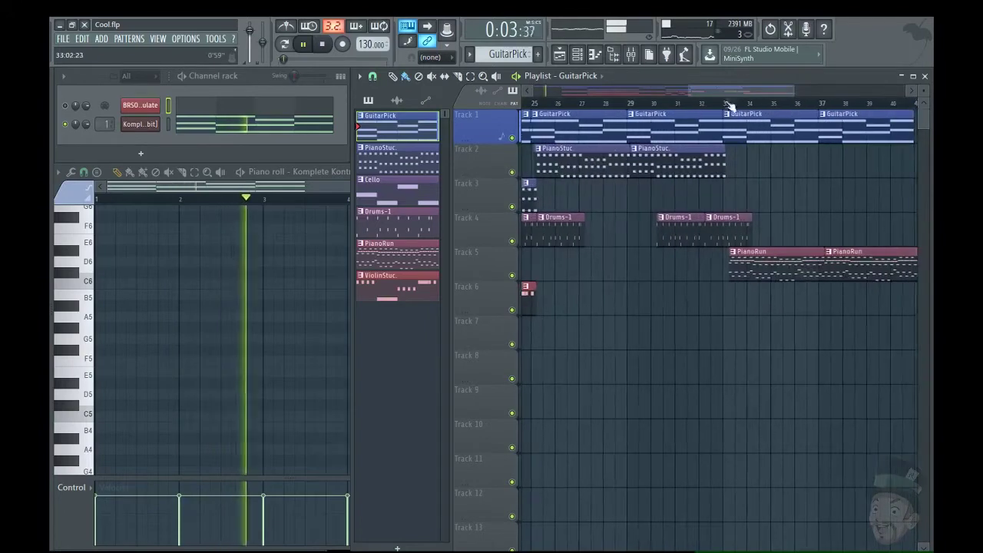
{"action": "left_click_drag", "start_coordinate": [728, 91], "coordinate": [573, 89]}
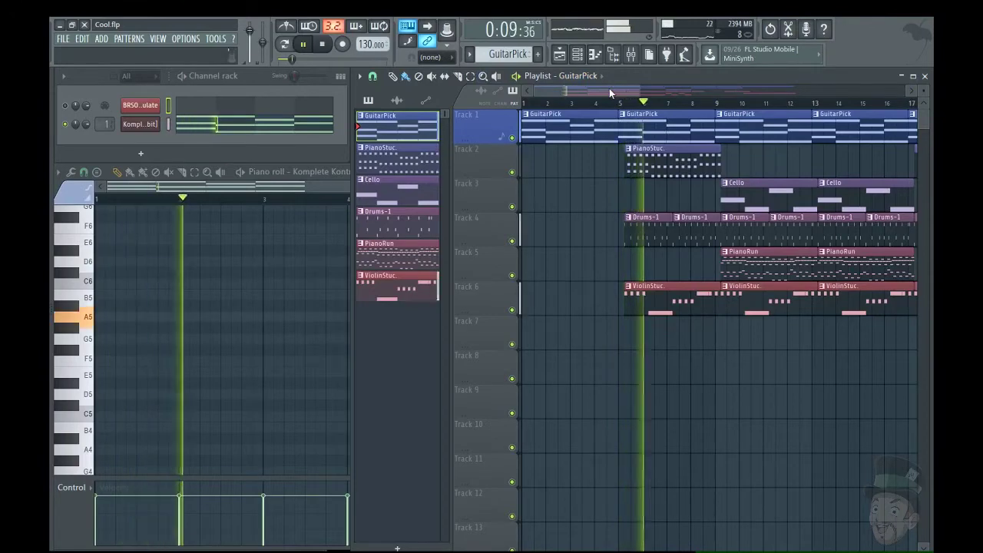
{"action": "left_click_drag", "start_coordinate": [610, 88], "coordinate": [662, 99]}
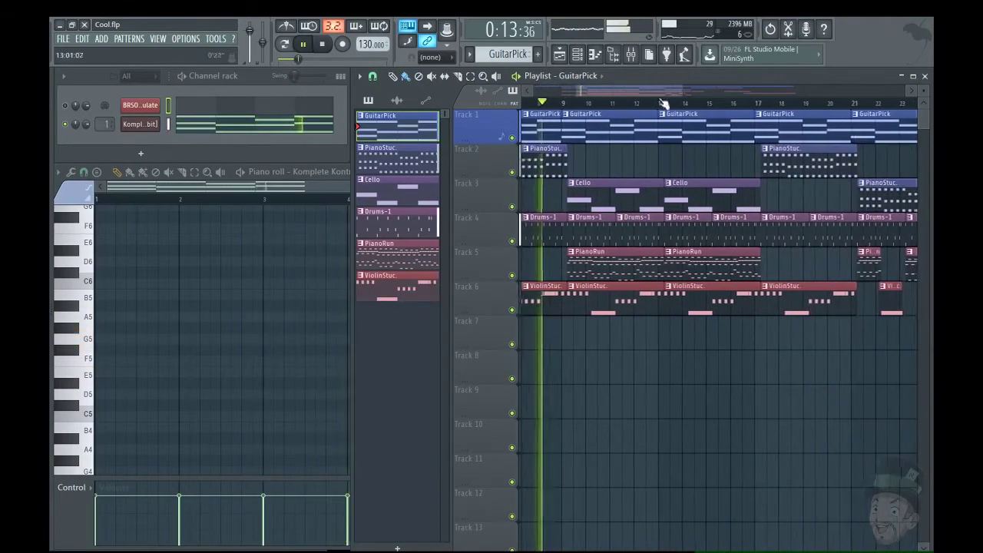
{"action": "scroll", "coordinate": [684, 373], "scroll_direction": "up", "scroll_amount": 2}
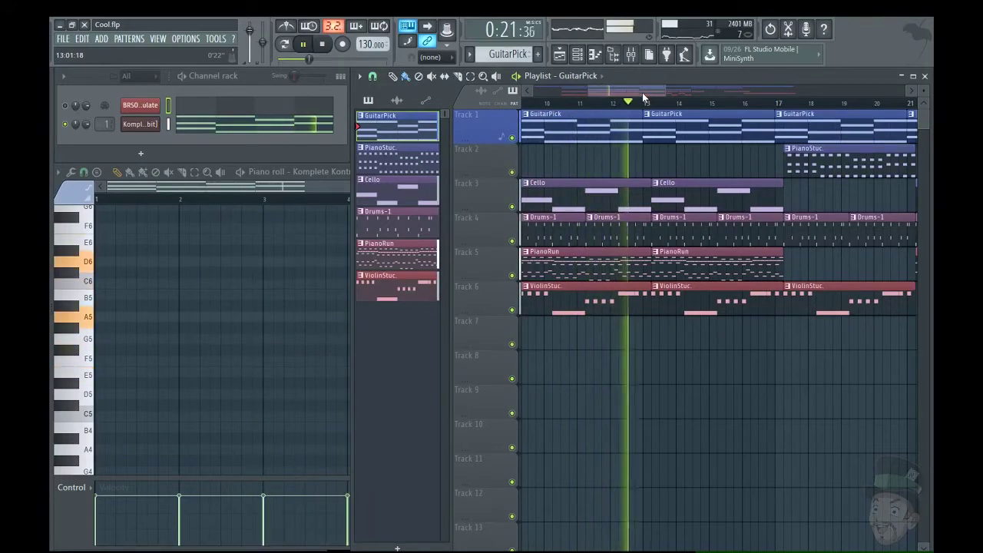
{"action": "left_click_drag", "start_coordinate": [642, 92], "coordinate": [666, 91]}
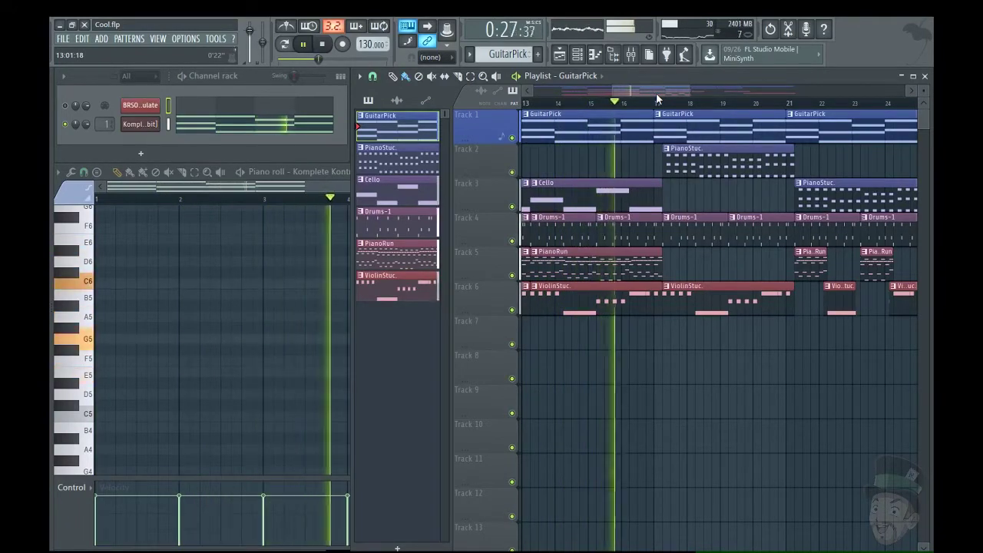
{"action": "left_click_drag", "start_coordinate": [657, 92], "coordinate": [670, 93]}
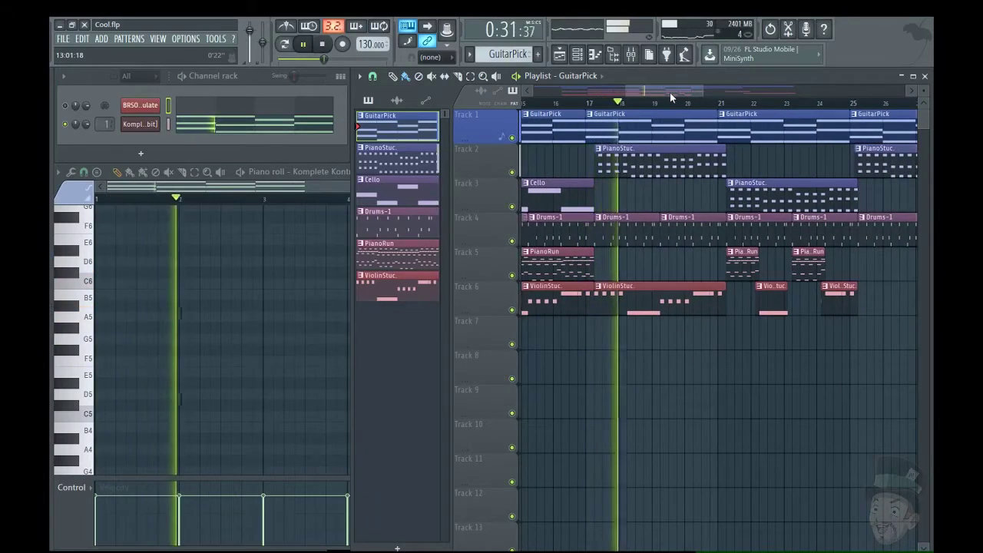
{"action": "left_click_drag", "start_coordinate": [670, 92], "coordinate": [684, 90]}
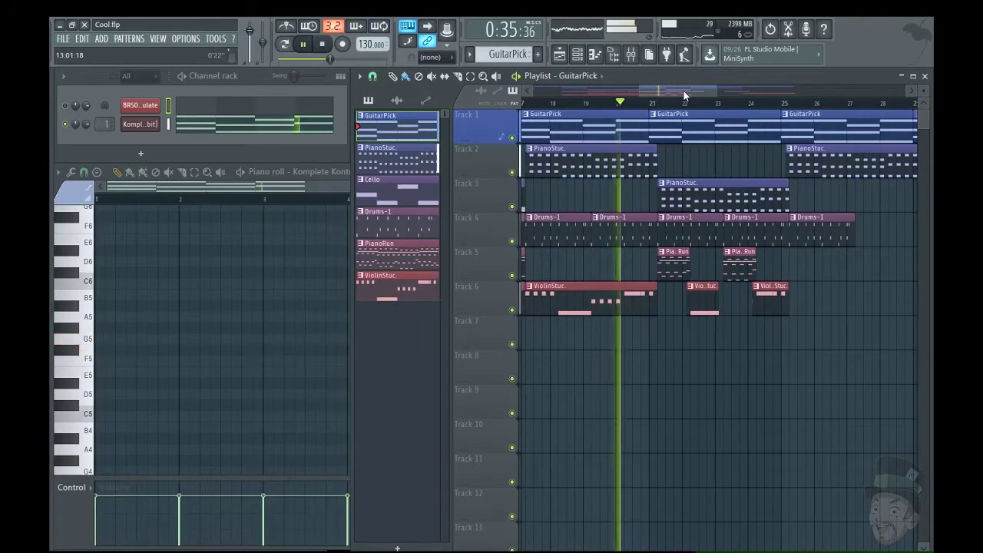
{"action": "left_click_drag", "start_coordinate": [684, 91], "coordinate": [700, 92]}
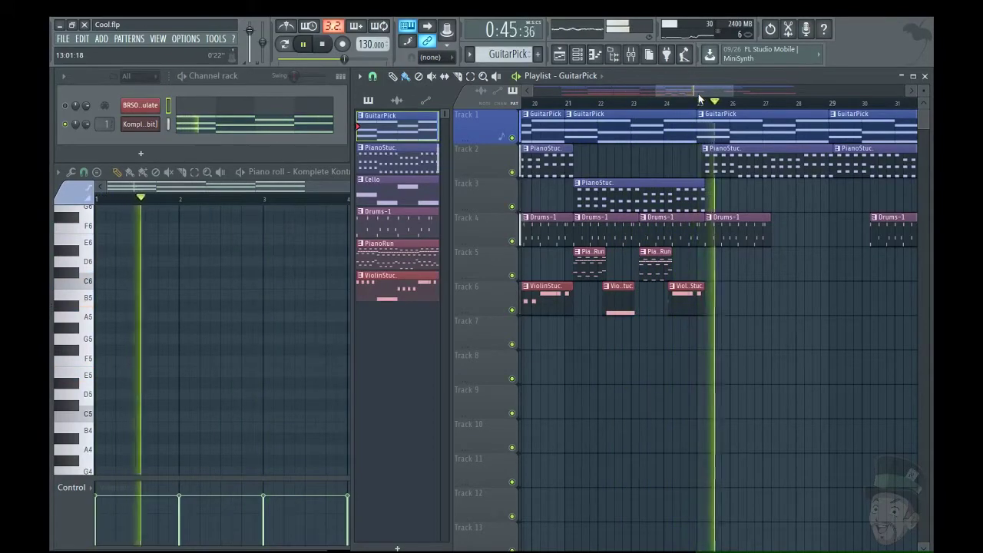
{"action": "left_click_drag", "start_coordinate": [698, 94], "coordinate": [725, 93]}
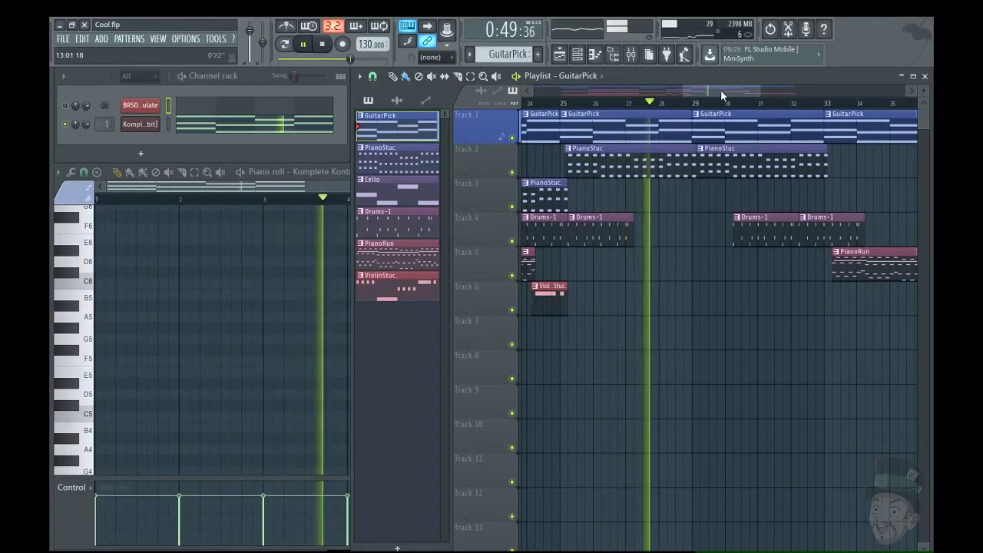
{"action": "left_click_drag", "start_coordinate": [720, 90], "coordinate": [737, 89]}
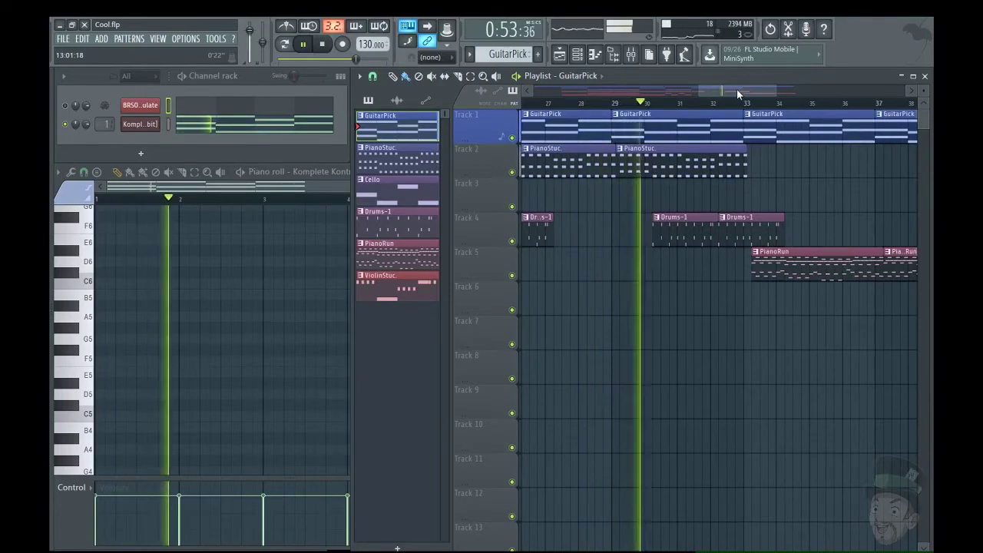
{"action": "left_click_drag", "start_coordinate": [736, 89], "coordinate": [766, 88]}
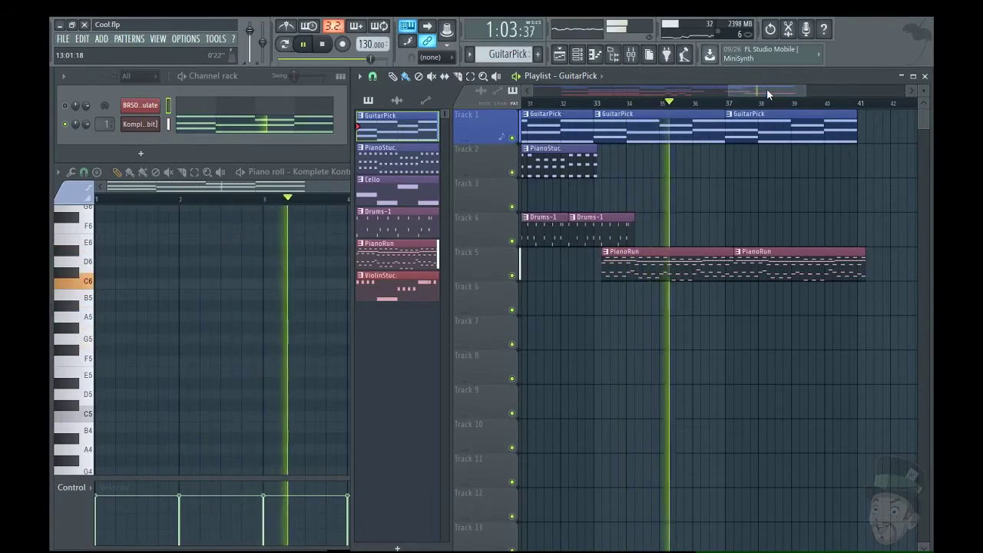
{"action": "left_click_drag", "start_coordinate": [780, 93], "coordinate": [812, 94]}
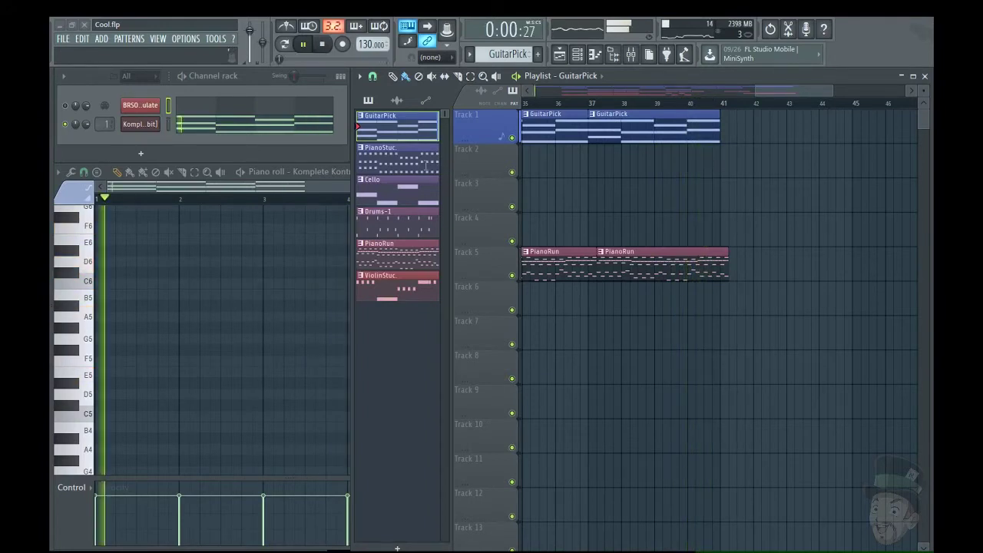
Step: Add a playlist time marker named "end" and place it at bar 43, after the last clips
{"action": "key", "text": "Return"}
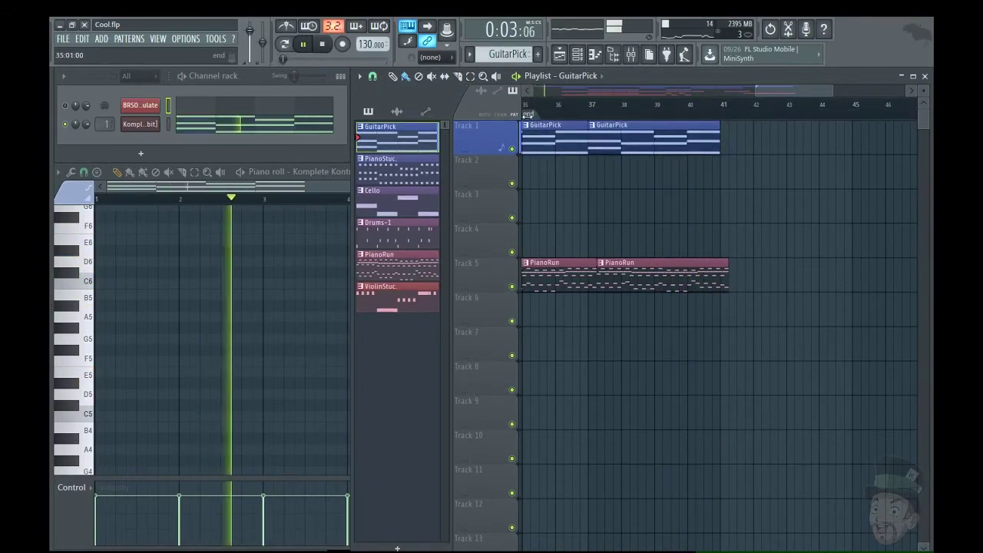
{"action": "left_click_drag", "start_coordinate": [528, 116], "coordinate": [759, 115]}
{"action": "key", "text": "space"}
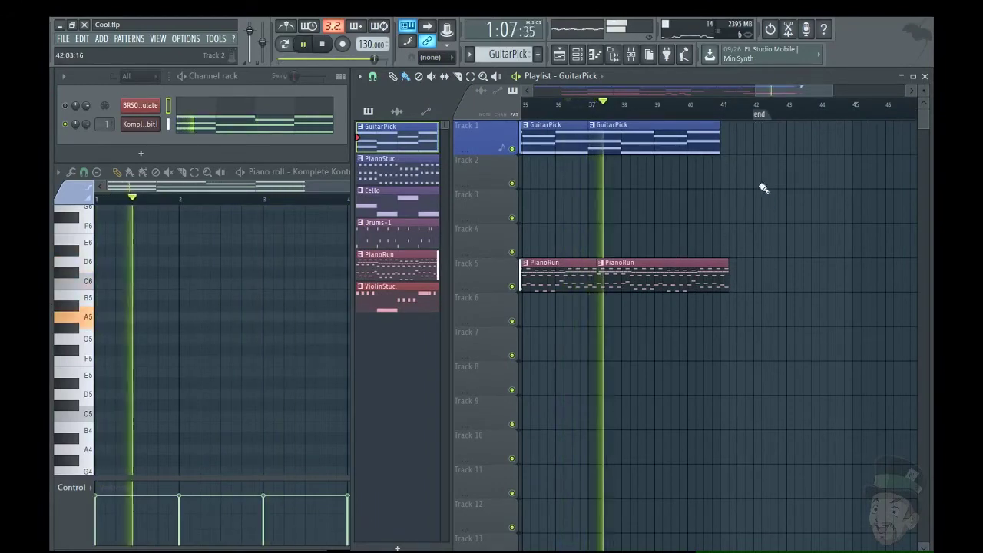
{"action": "left_click_drag", "start_coordinate": [759, 114], "coordinate": [791, 113]}
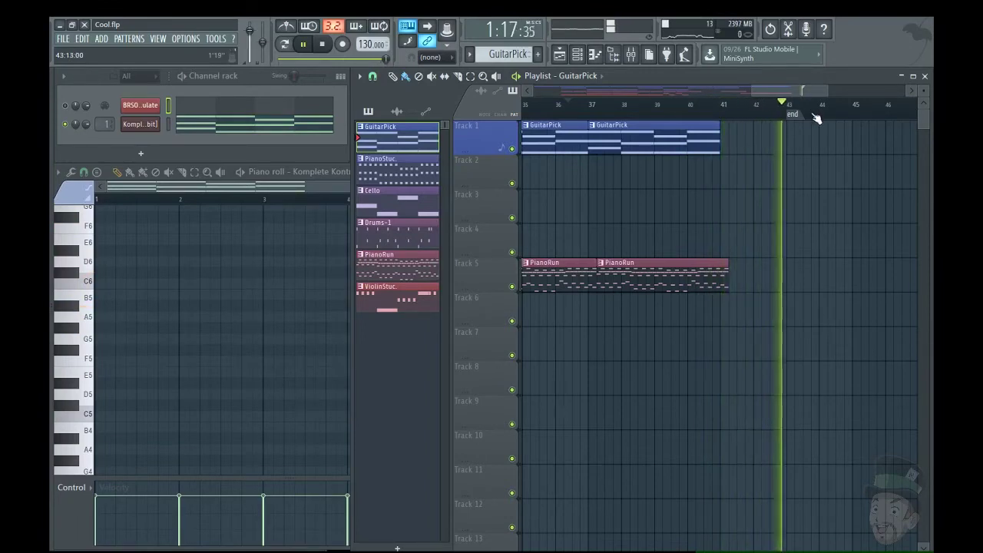
{"action": "left_click_drag", "start_coordinate": [767, 93], "coordinate": [555, 96]}
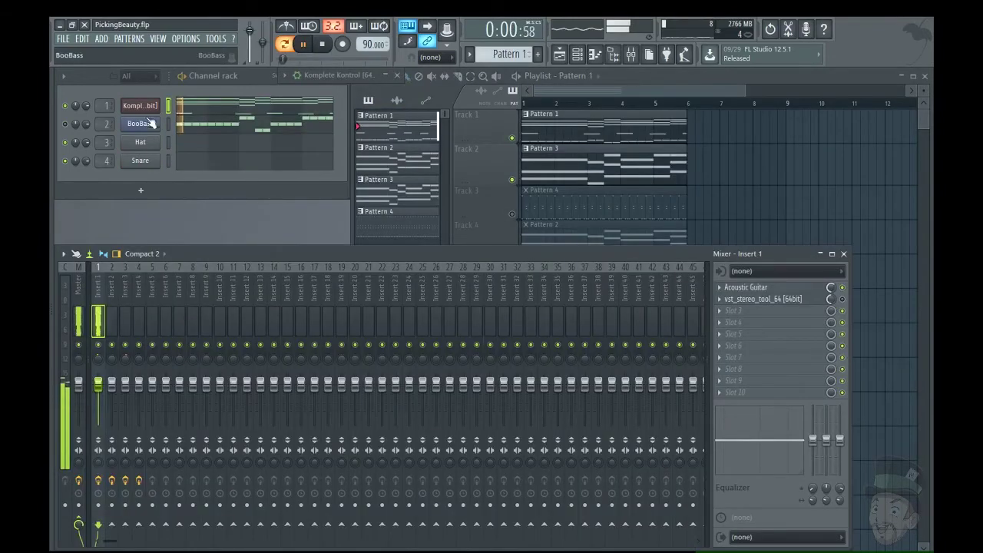
Step: Open the Komplete Kontrol channel's instrument window in PickingBeauty.flp and expand it to show the Kontakt rack
{"action": "left_click", "coordinate": [146, 107]}
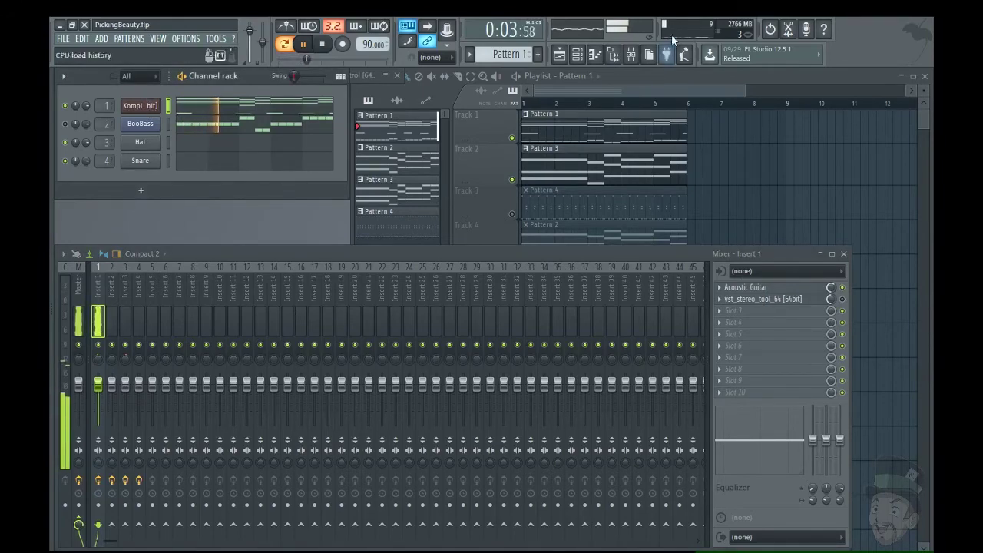
{"action": "left_click", "coordinate": [151, 108]}
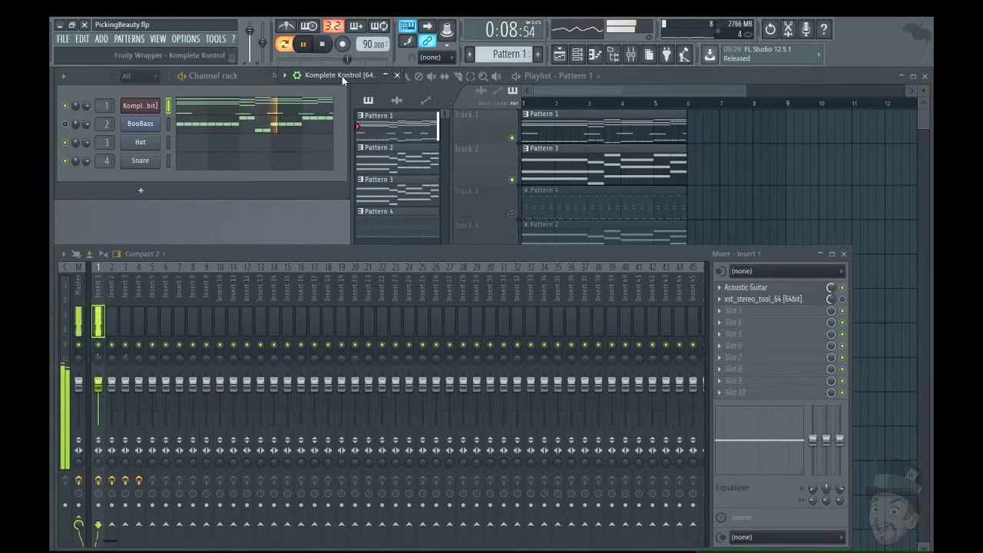
{"action": "left_click", "coordinate": [361, 75]}
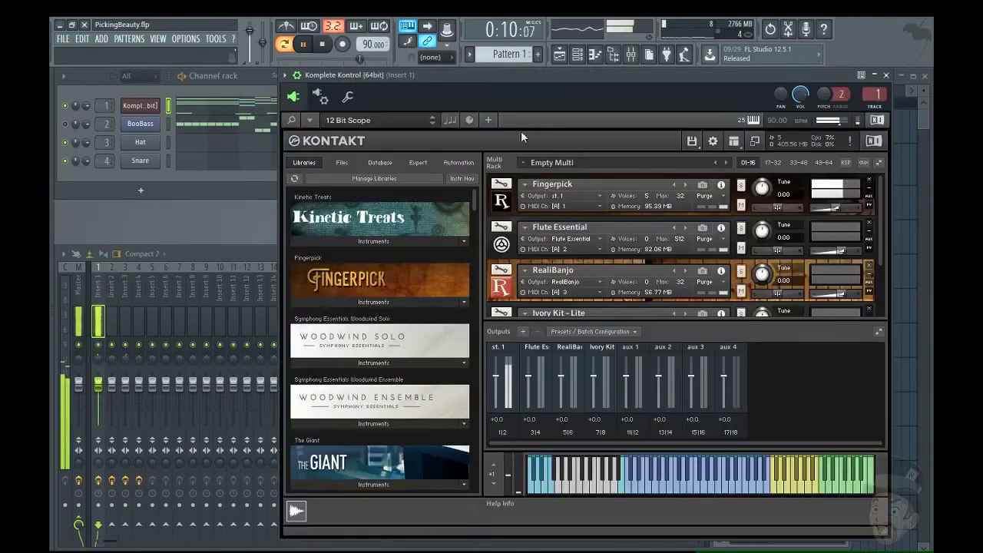
Step: Expand the Fingerpick instrument in the Kontakt rack, examine its pattern player settings, then collapse it and close the Komplete Kontrol window
{"action": "left_click", "coordinate": [508, 209]}
{"action": "scroll", "coordinate": [606, 286], "scroll_direction": "down", "scroll_amount": 5}
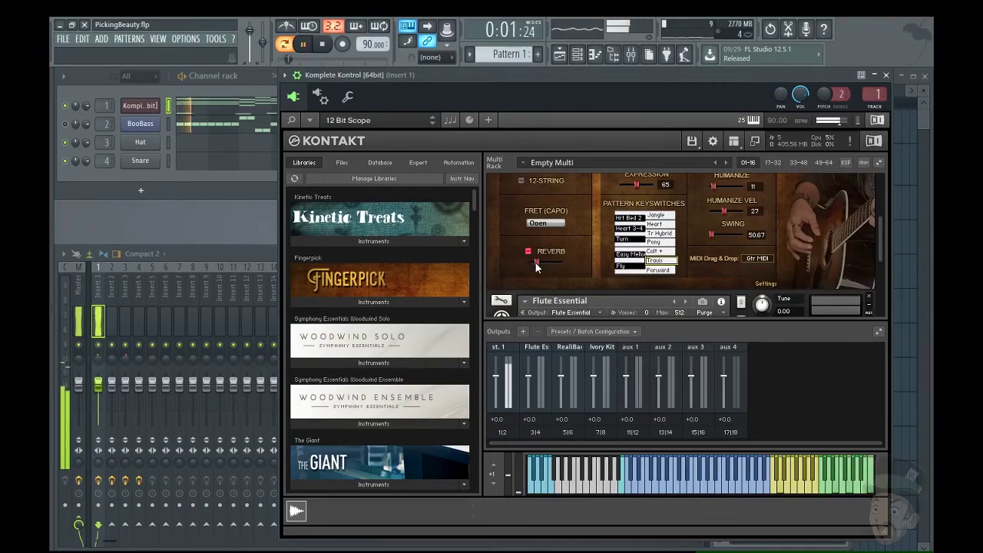
{"action": "scroll", "coordinate": [807, 254], "scroll_direction": "up", "scroll_amount": 1}
{"action": "scroll", "coordinate": [806, 250], "scroll_direction": "up", "scroll_amount": 5}
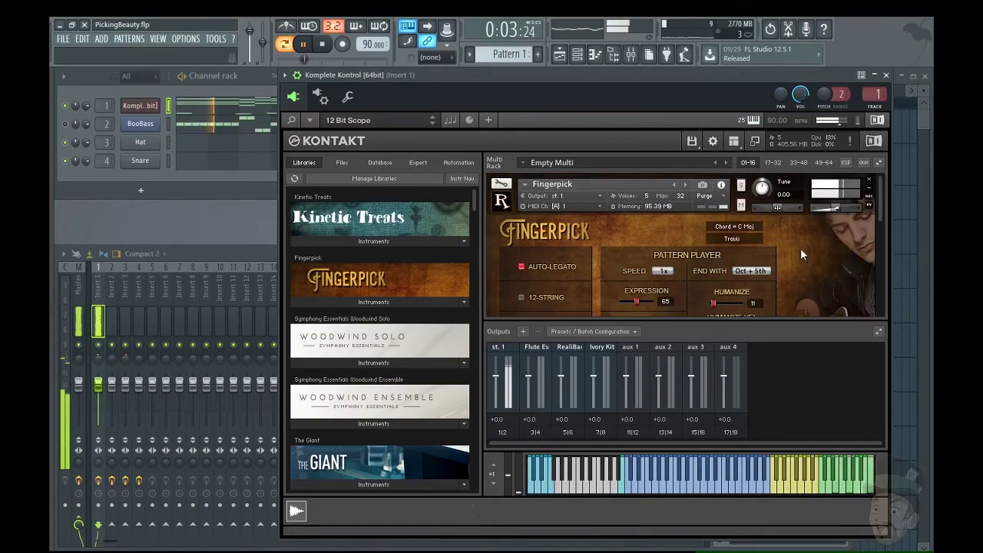
{"action": "left_click", "coordinate": [503, 206]}
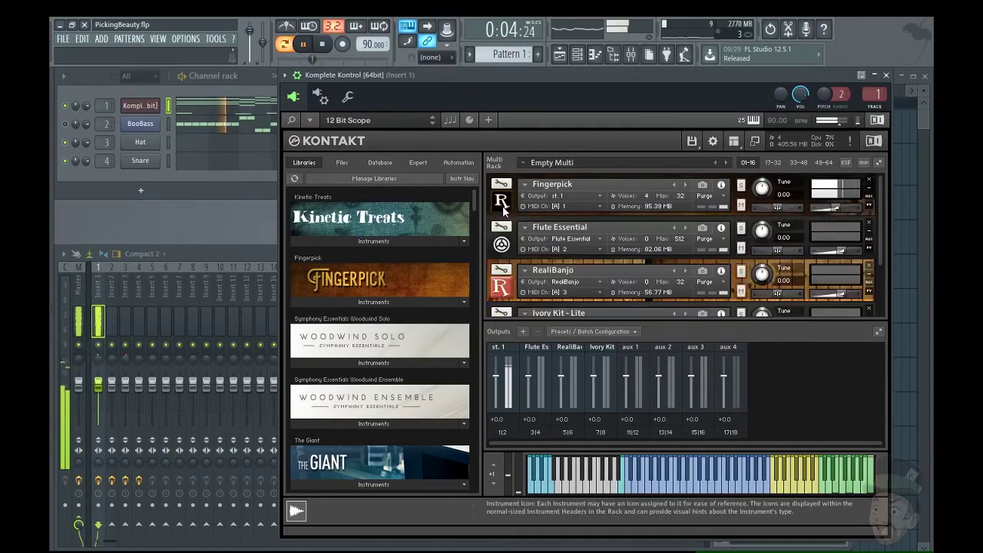
{"action": "left_click", "coordinate": [886, 75]}
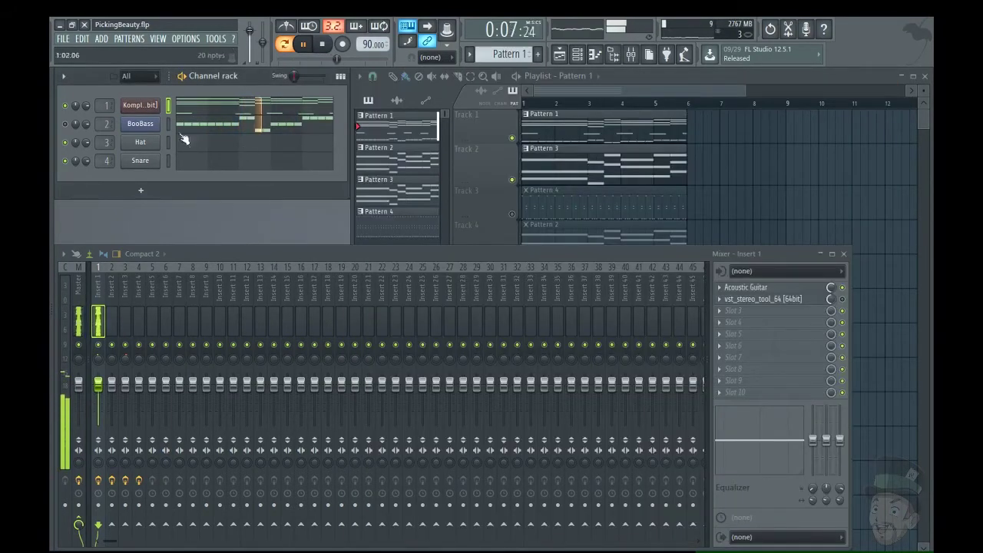
Step: Listen to the BooBass channel of Pattern 1 with Komplete Kontrol muted, then stop playback and swap the mutes back
{"action": "key", "text": "space"}
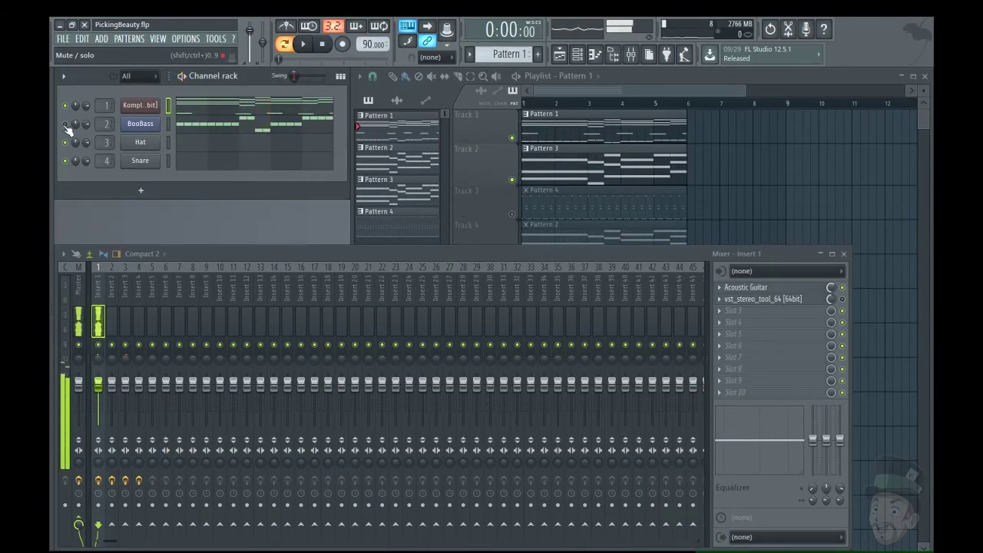
{"action": "left_click", "coordinate": [303, 44]}
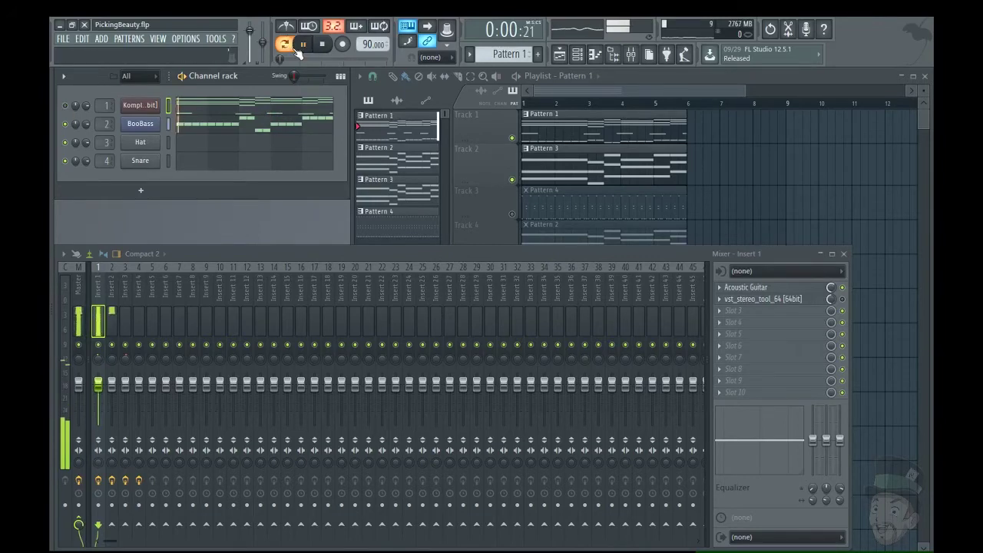
{"action": "left_click", "coordinate": [322, 44]}
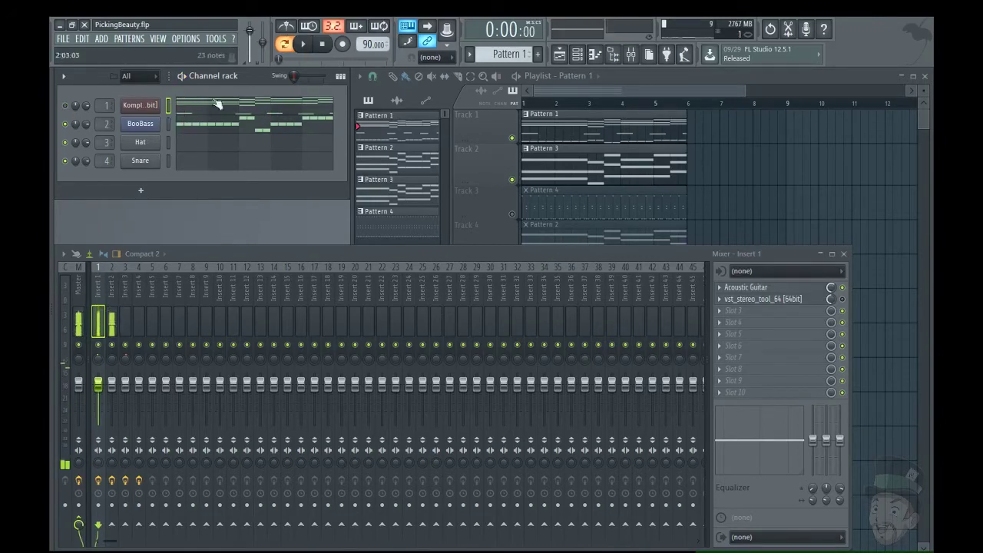
{"action": "left_click", "coordinate": [303, 45]}
{"action": "left_click", "coordinate": [322, 46]}
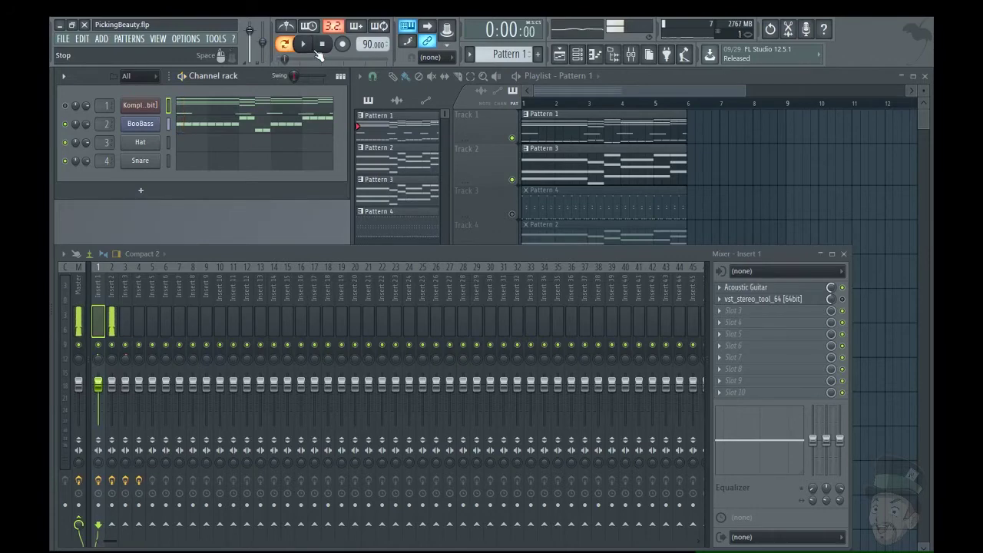
{"action": "left_click", "coordinate": [65, 106]}
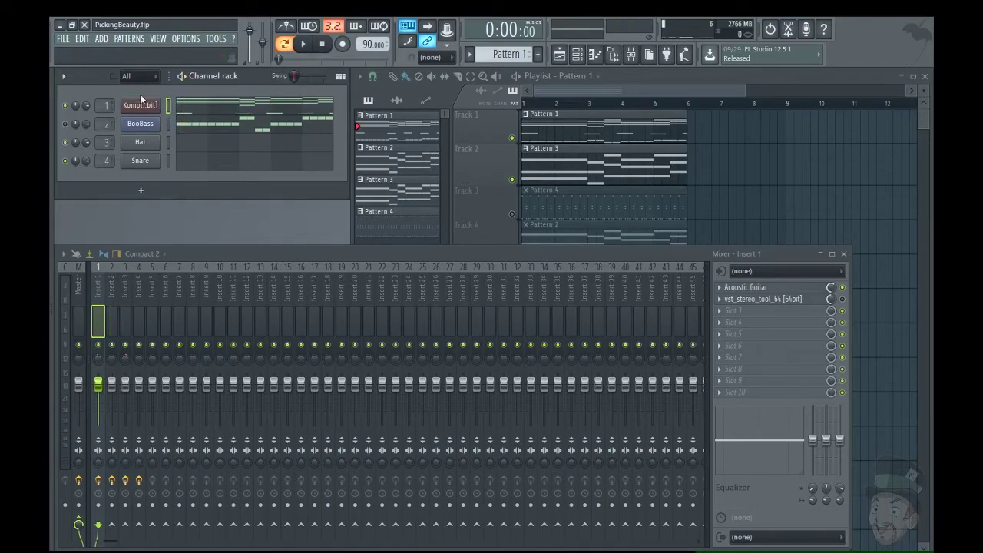
Step: Unmute playlist tracks 3 and 4 and play the whole arrangement in song mode
{"action": "left_click", "coordinate": [466, 132]}
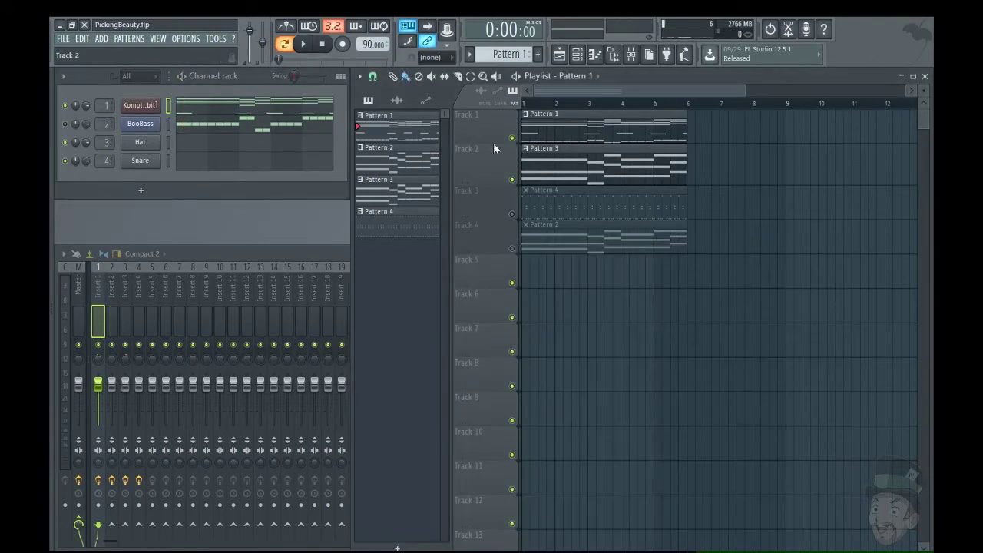
{"action": "left_click", "coordinate": [513, 213]}
{"action": "left_click", "coordinate": [512, 248]}
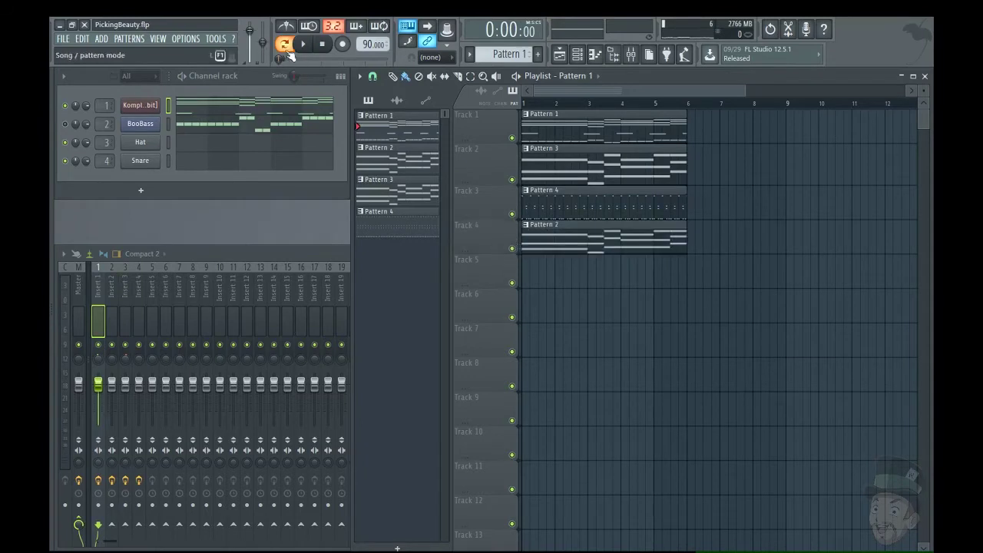
{"action": "left_click", "coordinate": [303, 44]}
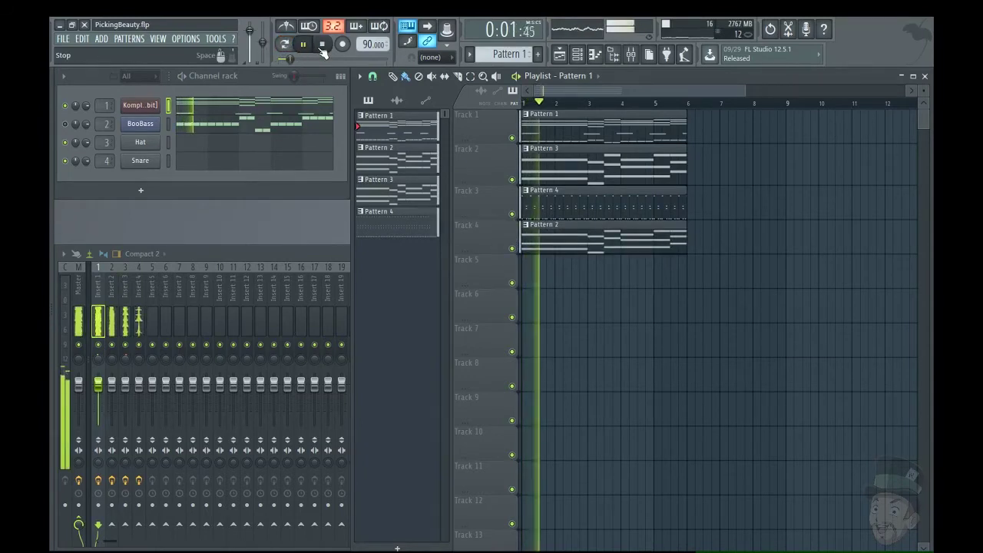
Step: Bring up the mixer, select the Master track, and open its Fruity NoteBook 2 effect
{"action": "left_click", "coordinate": [198, 252]}
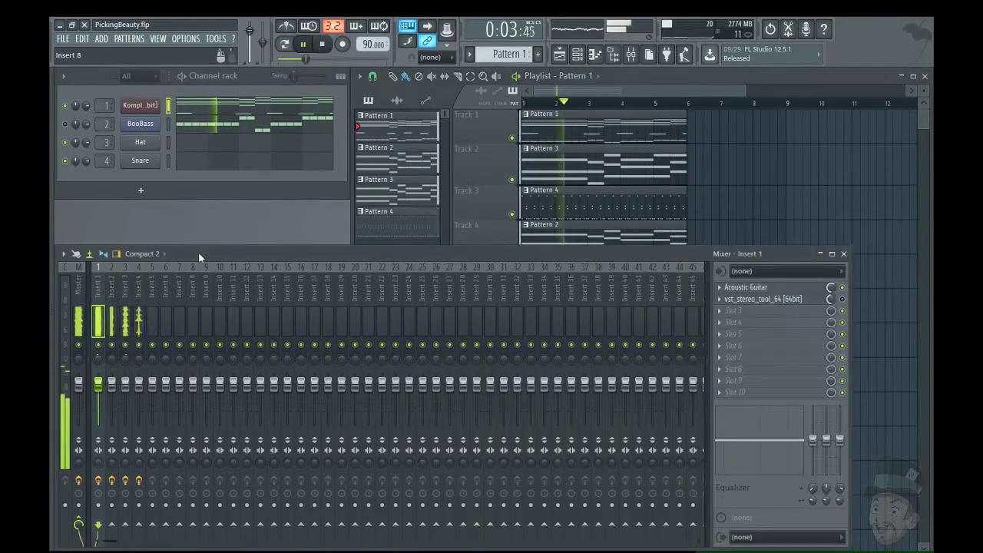
{"action": "left_click", "coordinate": [78, 289]}
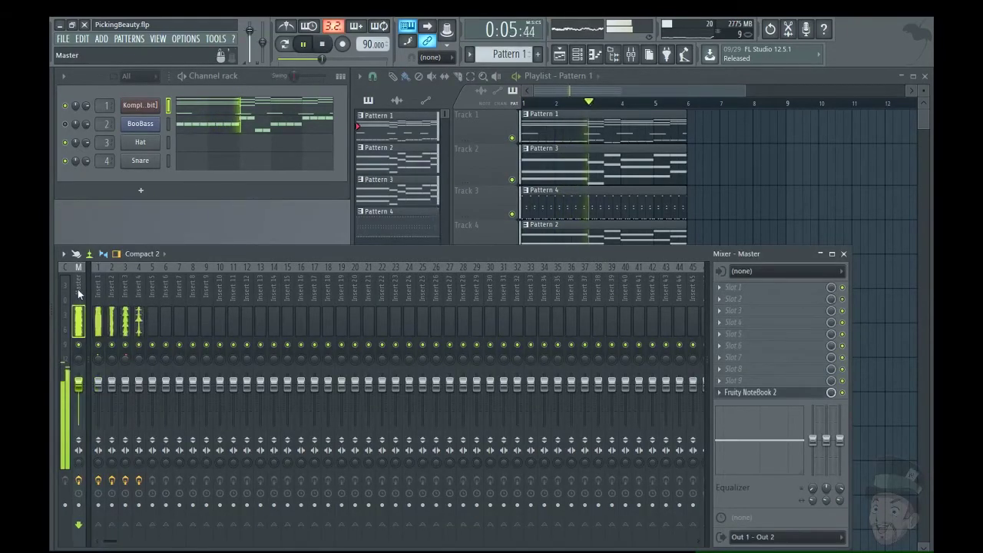
{"action": "left_click", "coordinate": [778, 391]}
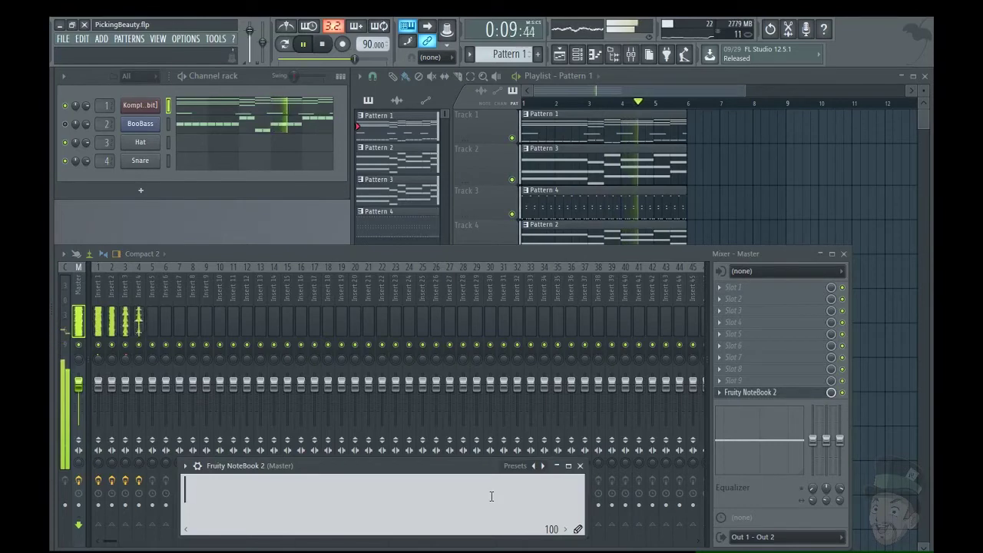
Step: Write "Way out on the farm. YEEEEEEHaaaawwww!!!" in the notebook
{"action": "type", "text": "Way out on "}
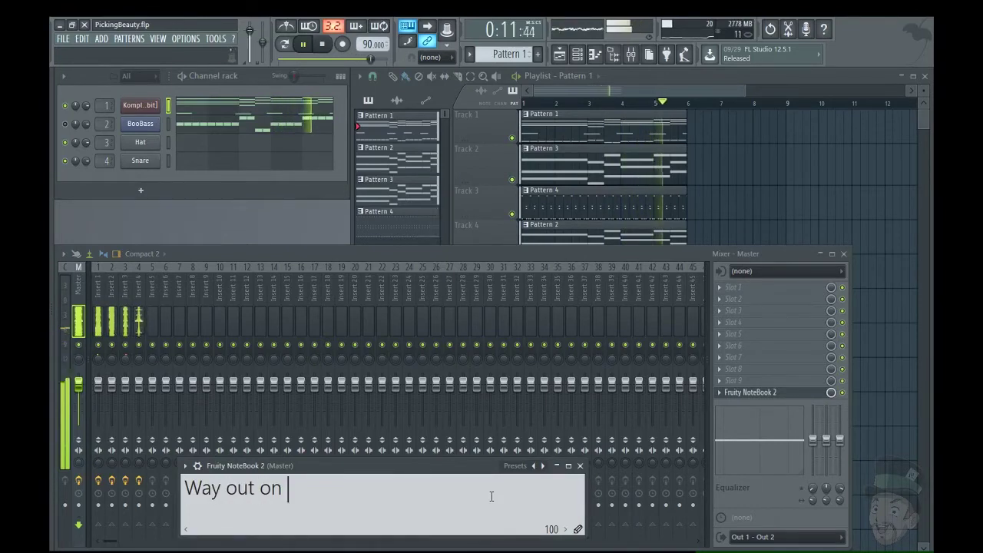
{"action": "type", "text": "the farm"}
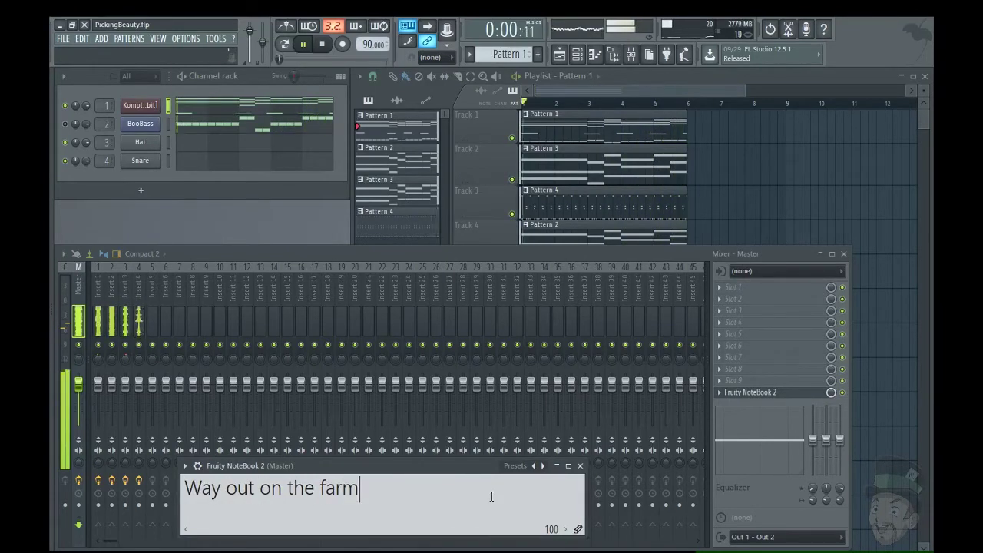
{"action": "type", "text": ". YE"}
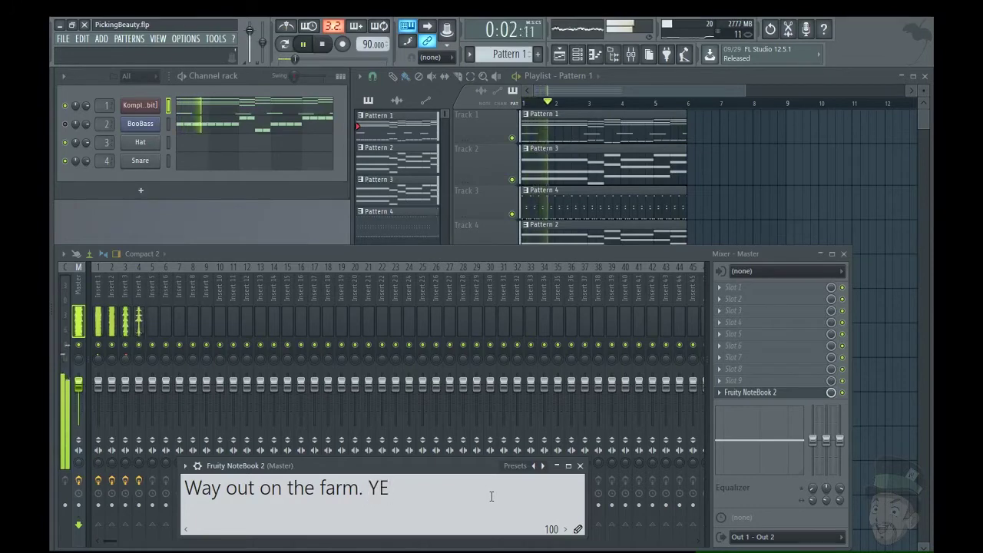
{"action": "type", "text": "EEEEEHa"}
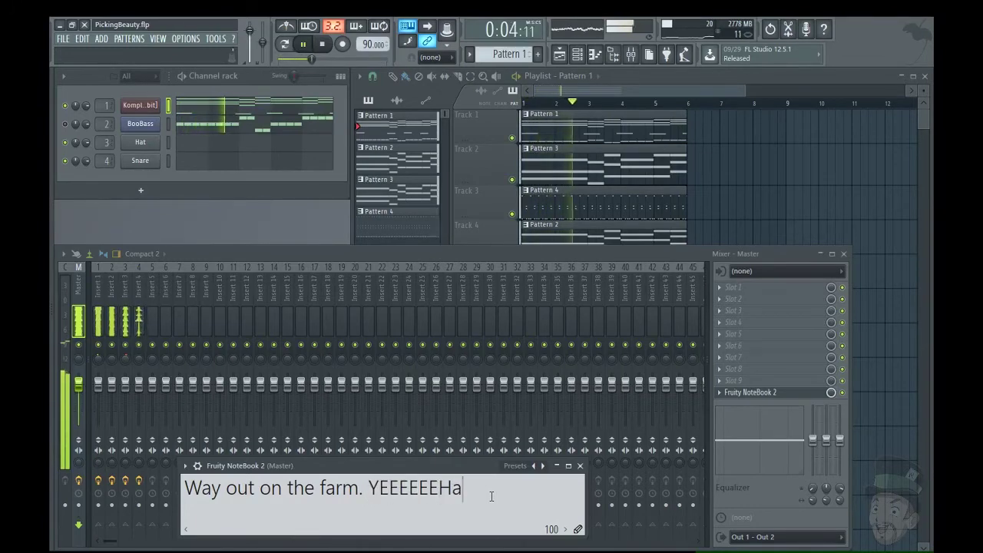
{"action": "type", "text": "aaawwww"}
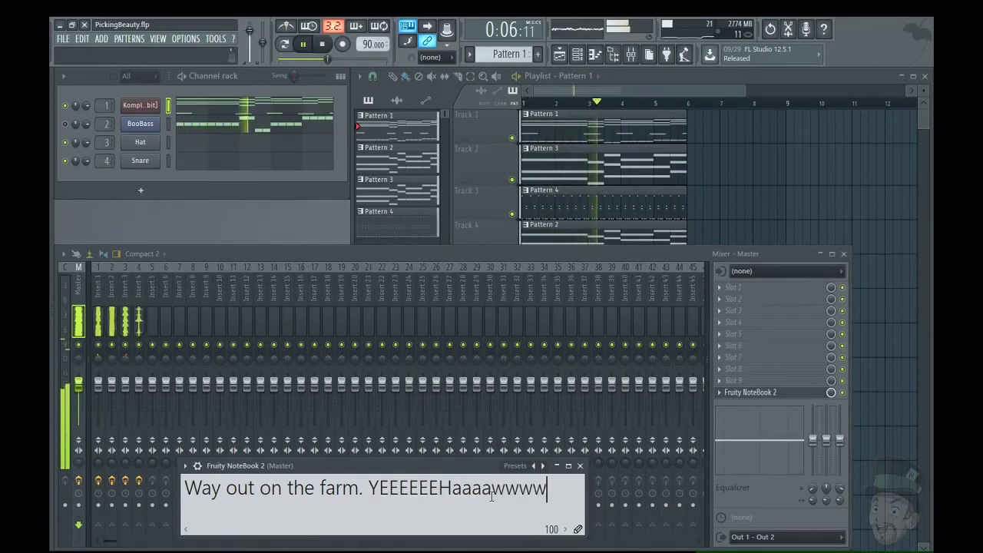
{"action": "type", "text": "!"}
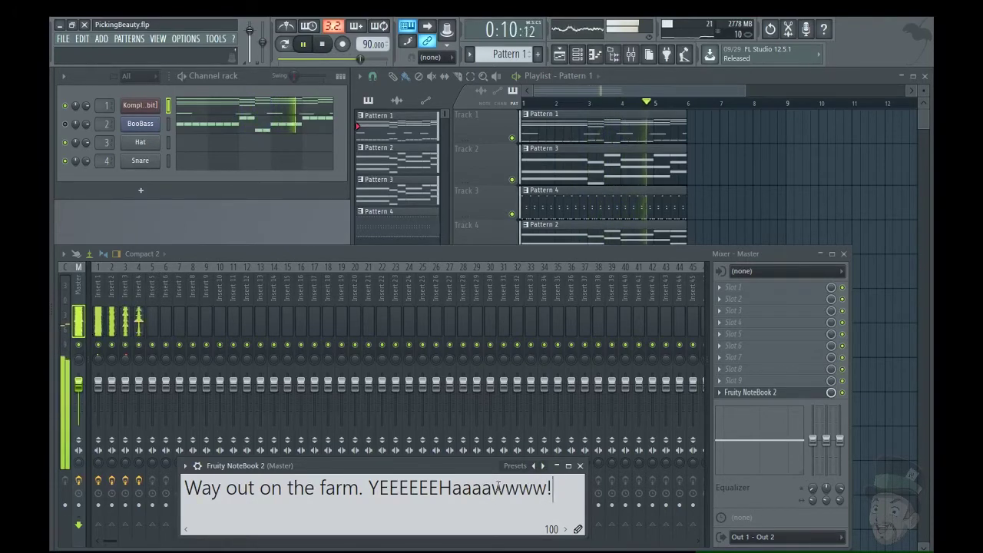
{"action": "type", "text": "!!"}
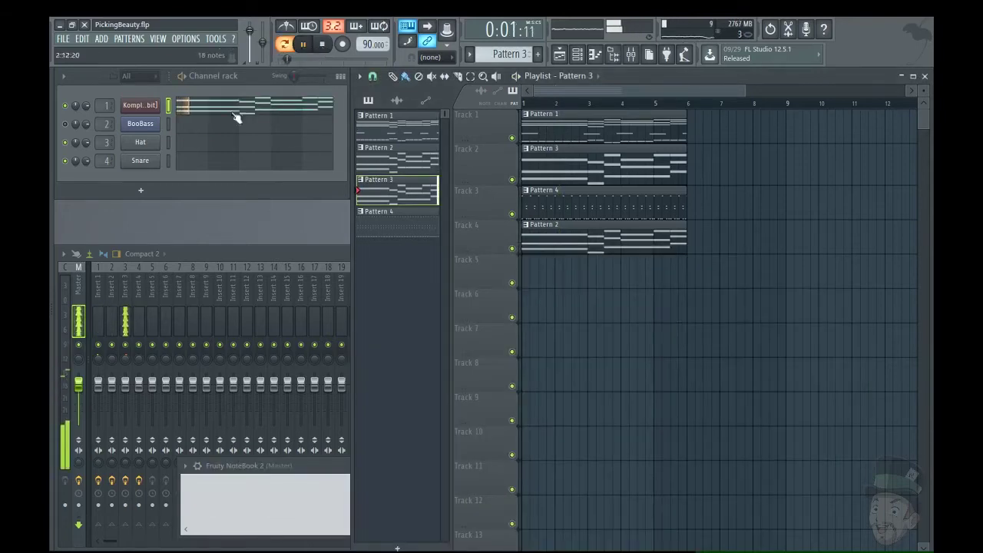
Step: Open the Komplete Kontrol instrument window, expand RealiBanjo, and hide Kontakt's Outputs section to show the banjo's full controls
{"action": "left_click", "coordinate": [141, 111]}
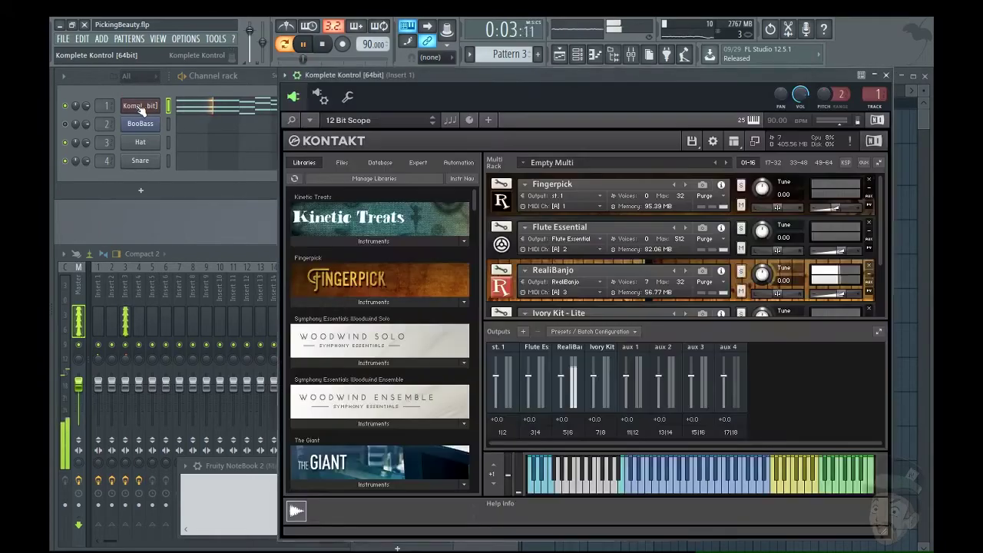
{"action": "left_click", "coordinate": [521, 291]}
{"action": "scroll", "coordinate": [521, 290], "scroll_direction": "down", "scroll_amount": 3}
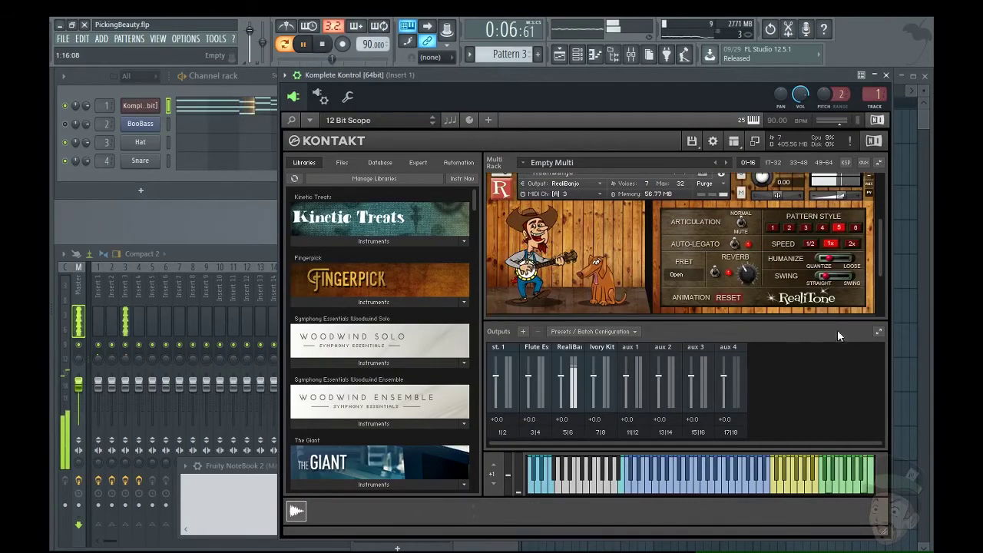
{"action": "left_click", "coordinate": [733, 140]}
{"action": "left_click", "coordinate": [734, 189]}
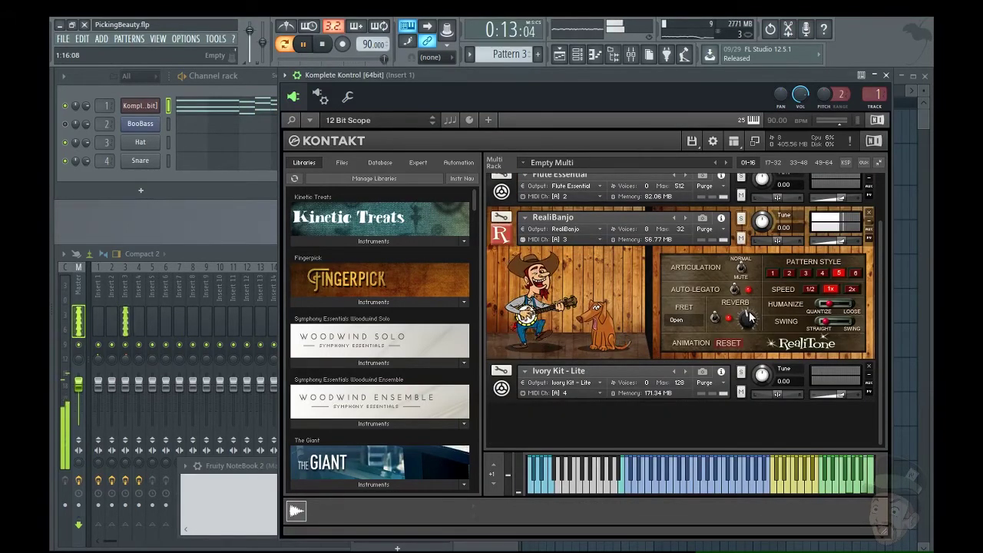
Step: Audition the playing RealiBanjo pattern with its fret set to the 1st, 2nd, 3rd, 4th and 6th fret in turn
{"action": "left_click", "coordinate": [678, 320]}
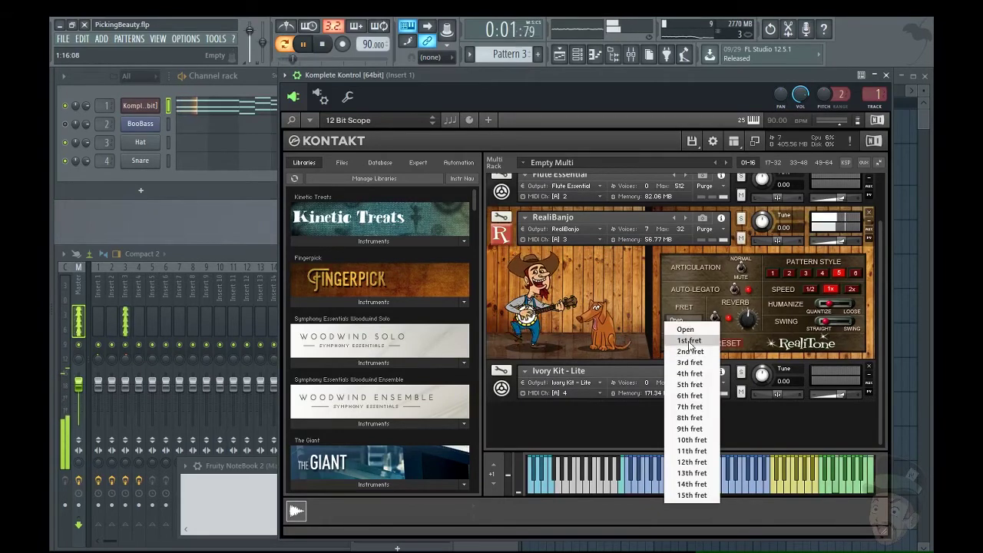
{"action": "left_click", "coordinate": [689, 340]}
{"action": "left_click", "coordinate": [686, 321]}
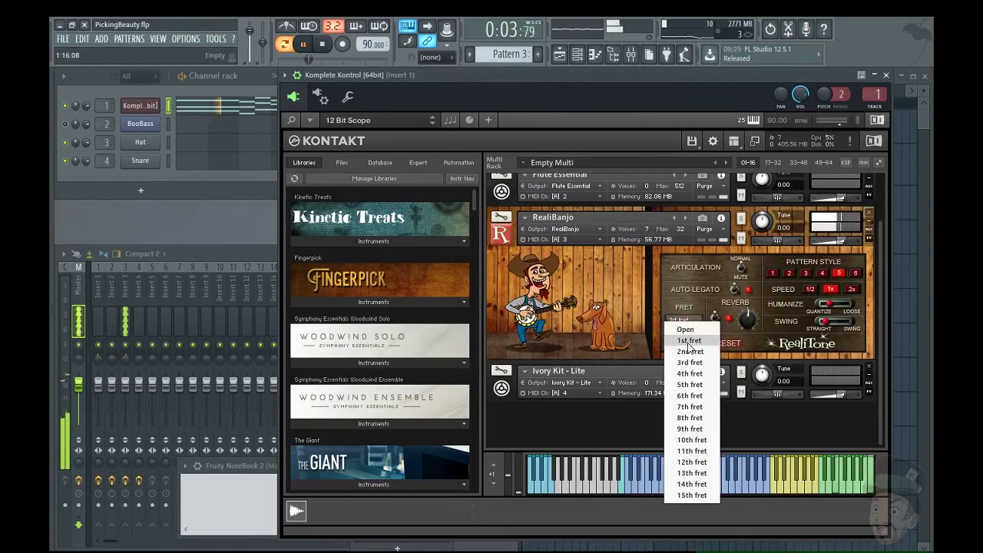
{"action": "left_click", "coordinate": [686, 351]}
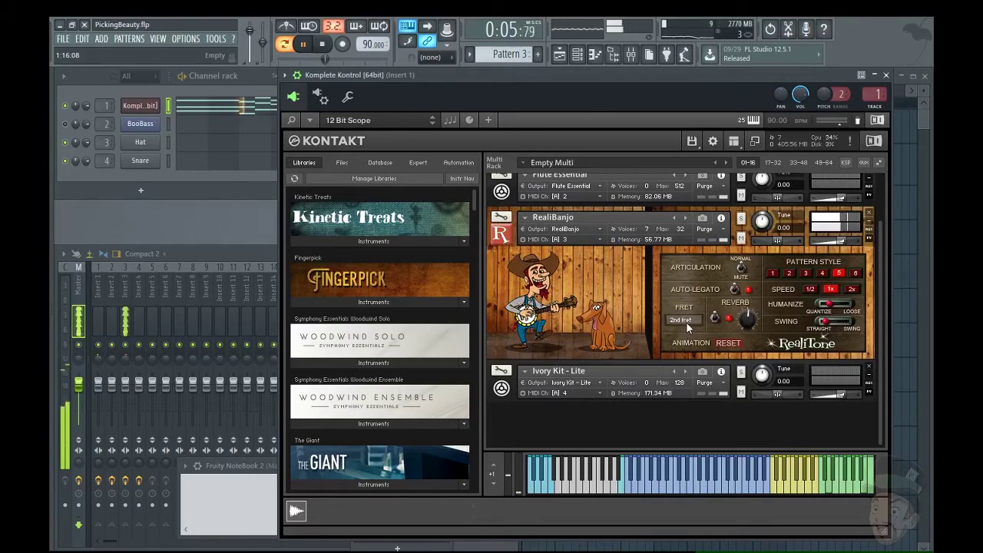
{"action": "left_click", "coordinate": [687, 322]}
{"action": "left_click", "coordinate": [686, 361]}
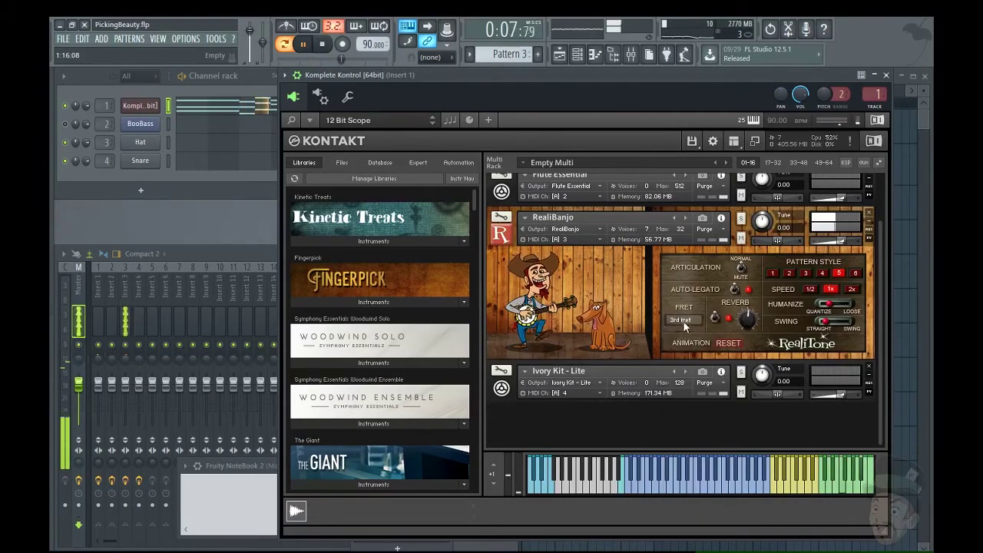
{"action": "left_click", "coordinate": [683, 320]}
{"action": "left_click", "coordinate": [689, 374]}
{"action": "left_click", "coordinate": [683, 321]}
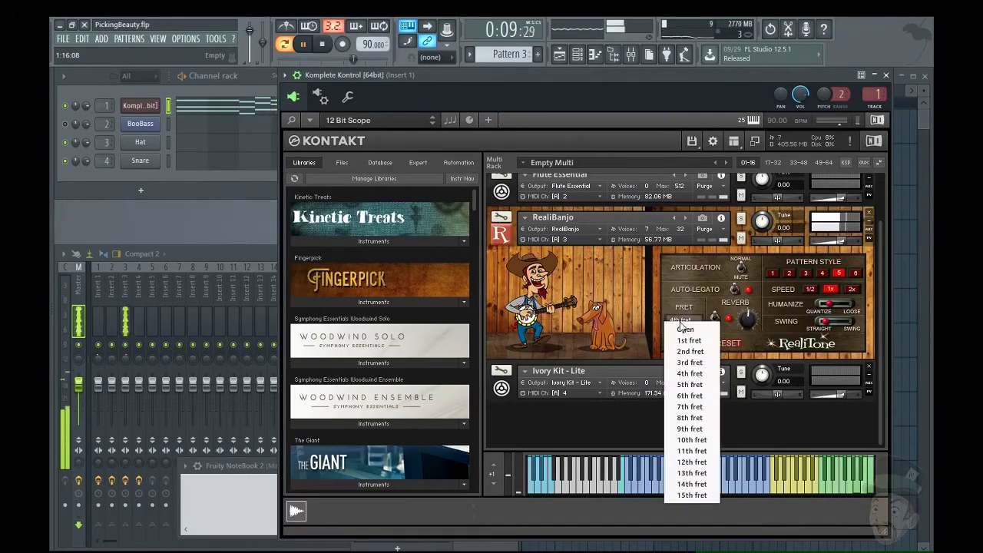
{"action": "left_click", "coordinate": [690, 395]}
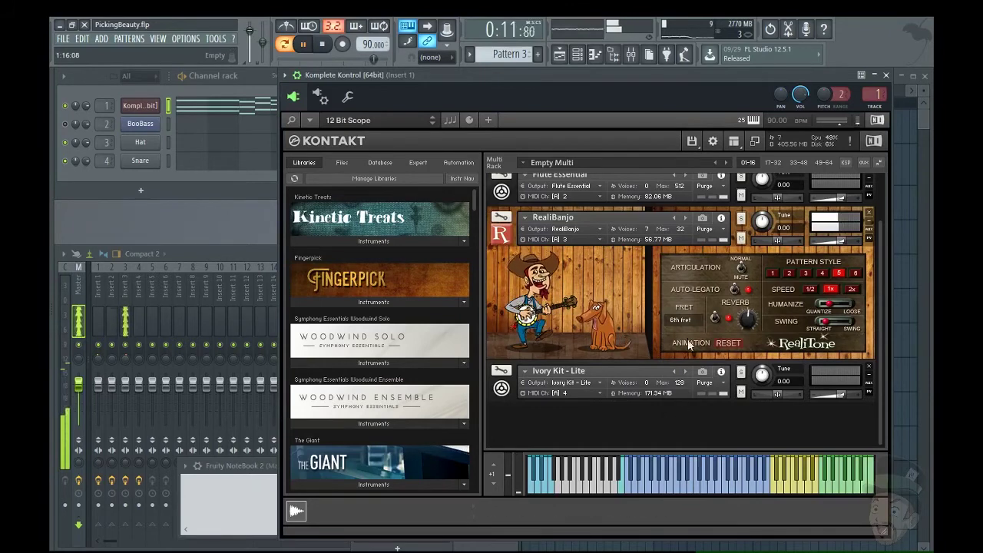
Step: Raise the RealiBanjo's fret setting through the 9th, 11th and 12th fret, ending on the 14th fret
{"action": "left_click", "coordinate": [687, 323]}
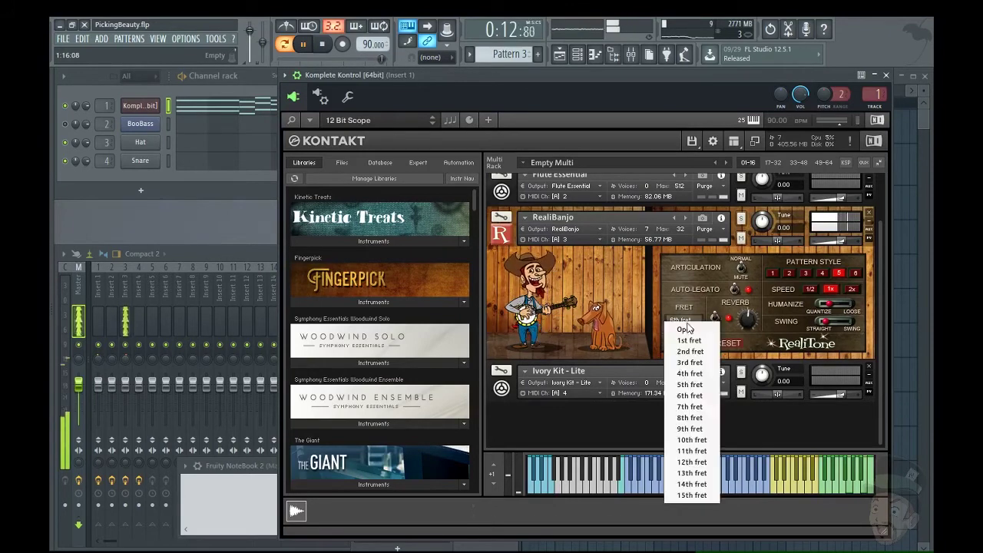
{"action": "left_click", "coordinate": [696, 431]}
{"action": "left_click", "coordinate": [690, 323]}
{"action": "left_click", "coordinate": [692, 451]}
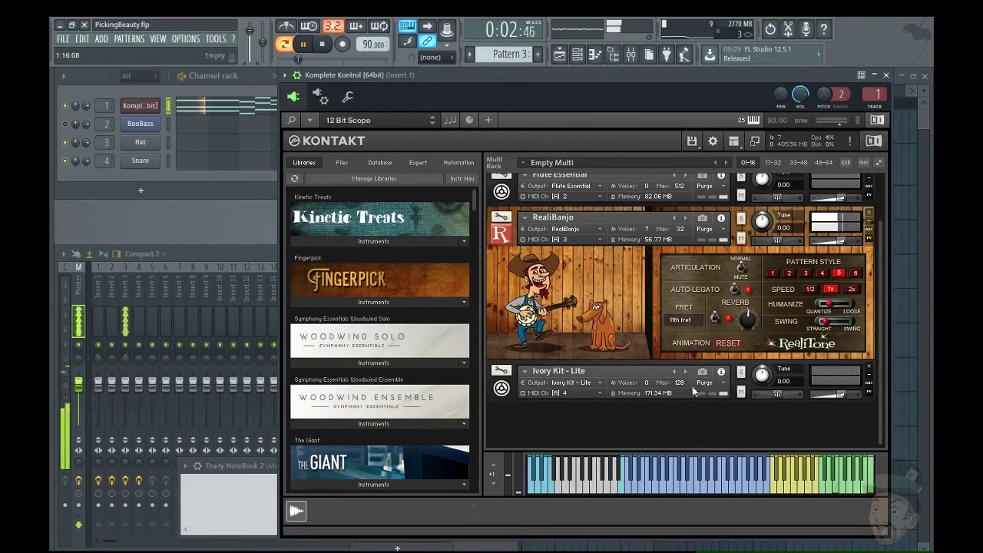
{"action": "left_click", "coordinate": [687, 323]}
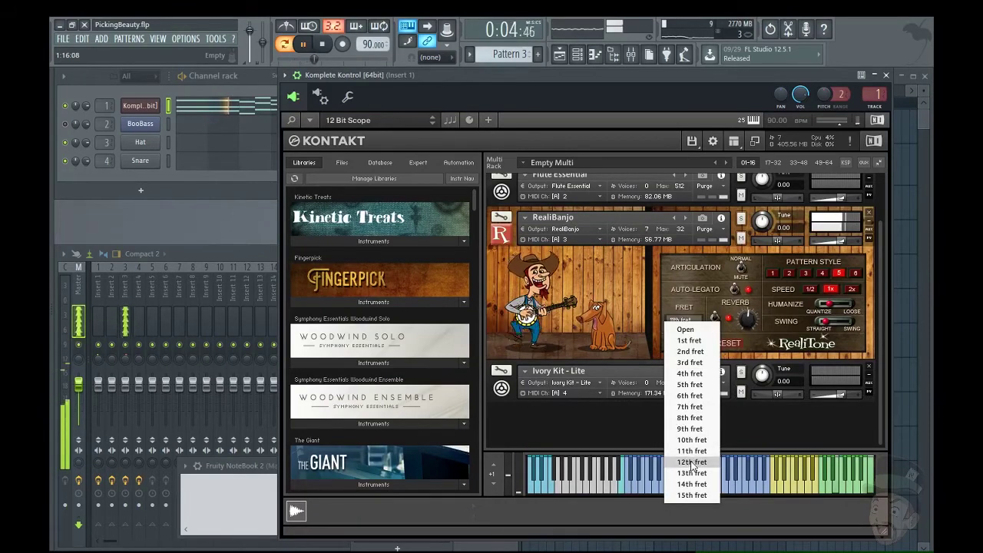
{"action": "left_click", "coordinate": [692, 463]}
{"action": "left_click", "coordinate": [676, 323]}
{"action": "left_click", "coordinate": [692, 484]}
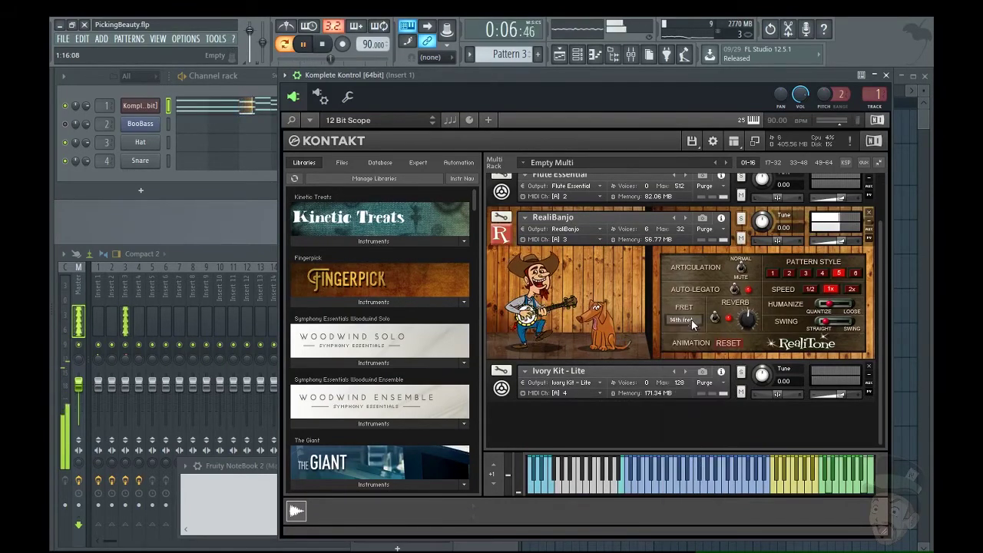
Step: Audition RealiBanjo at the 15th fret, and return its fret setting to Open
{"action": "left_click", "coordinate": [687, 322]}
{"action": "left_click", "coordinate": [692, 494]}
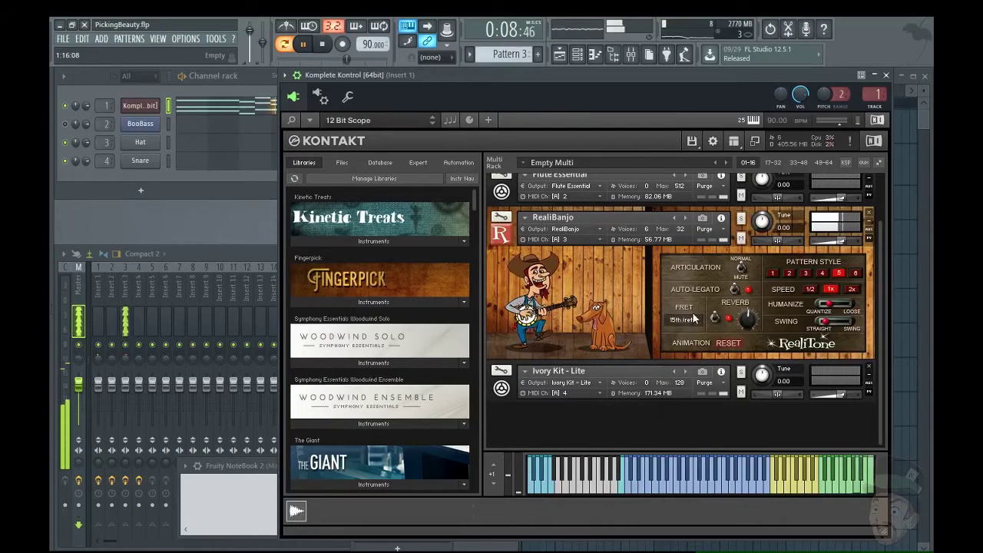
{"action": "left_click", "coordinate": [695, 318]}
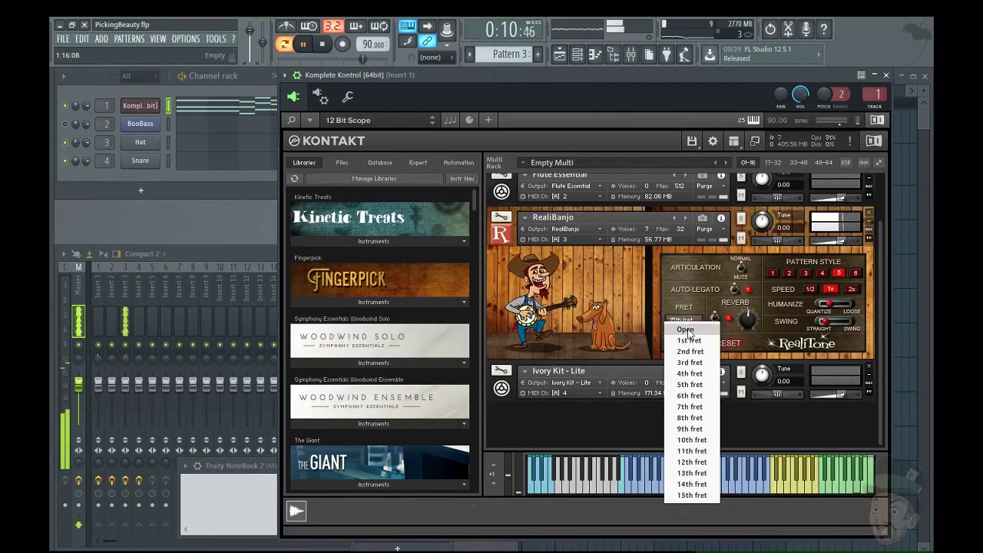
{"action": "left_click", "coordinate": [686, 331]}
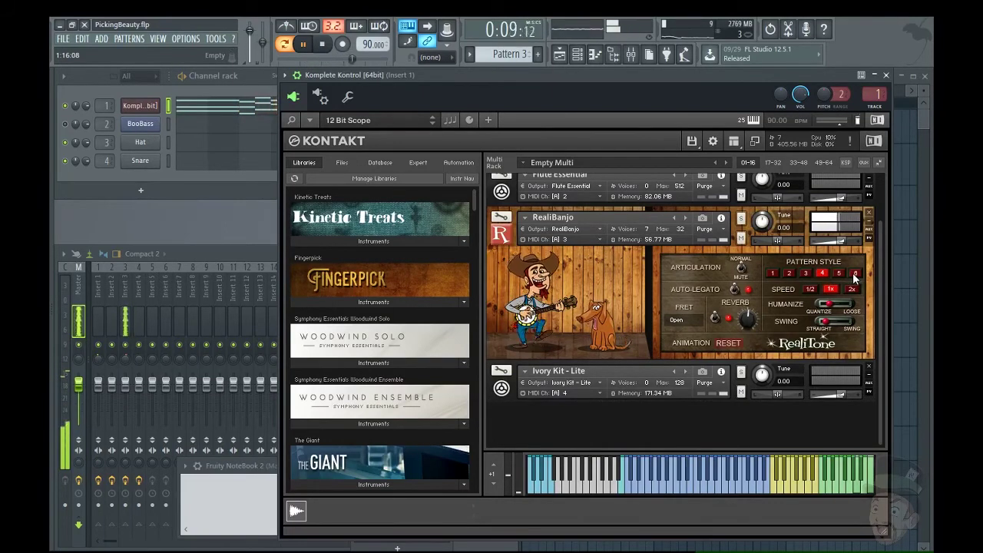
Step: Audition RealiBanjo pattern styles 6, 3, 2 and 1, ending on style 5 at 1x speed
{"action": "left_click", "coordinate": [855, 274]}
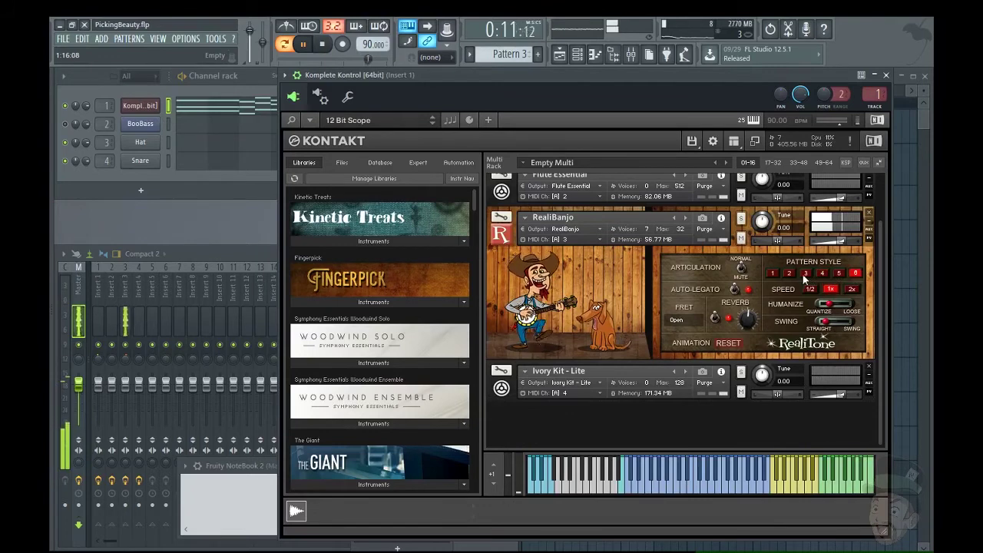
{"action": "left_click", "coordinate": [804, 274]}
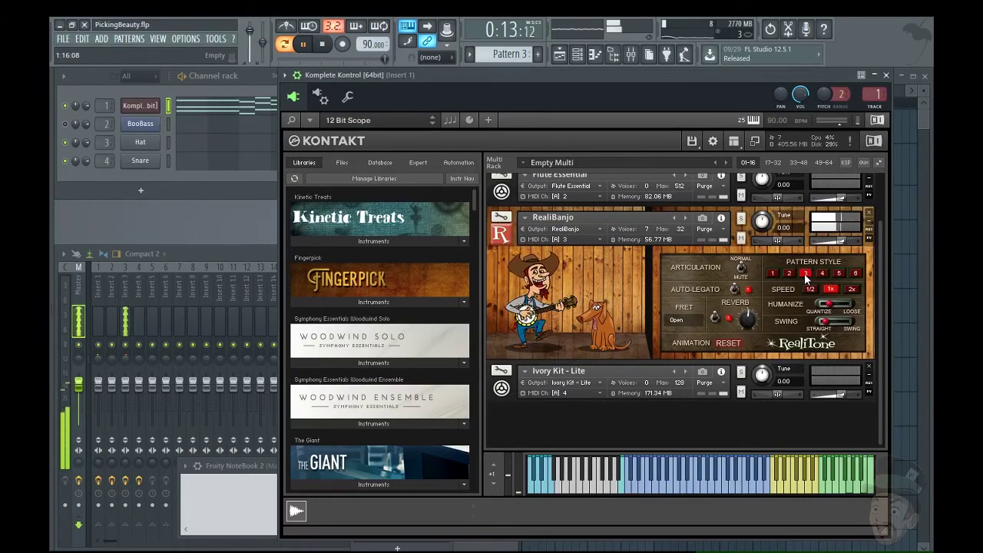
{"action": "left_click", "coordinate": [788, 273]}
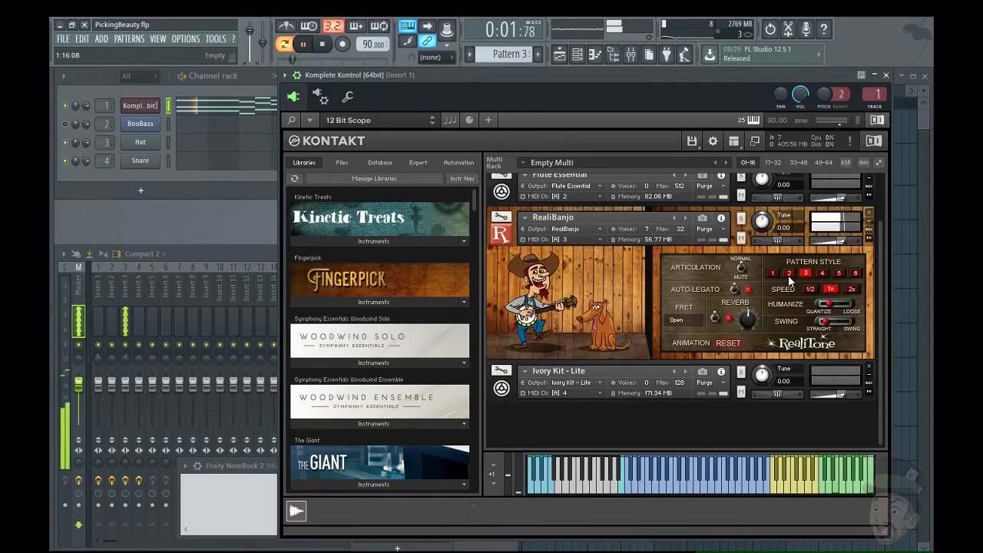
{"action": "left_click", "coordinate": [771, 274]}
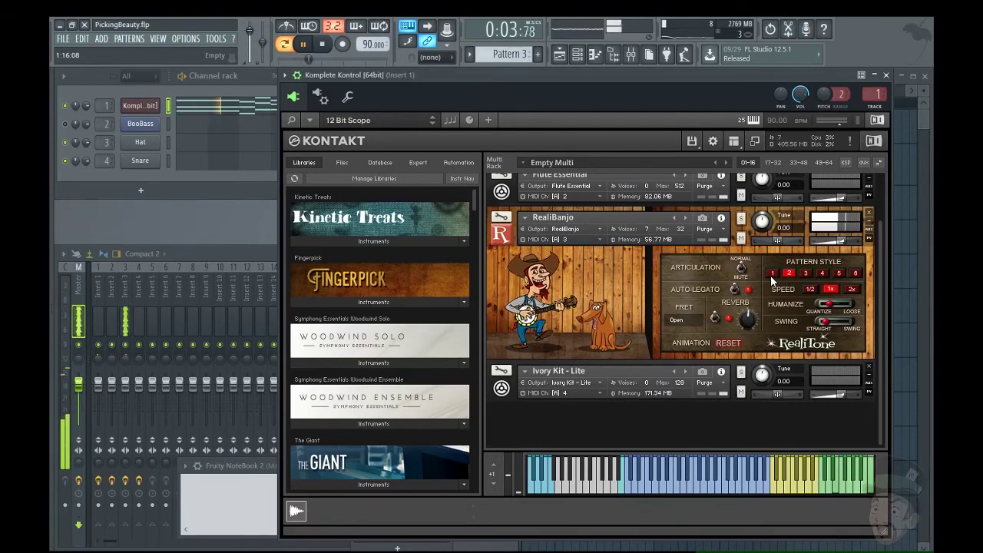
{"action": "left_click", "coordinate": [829, 289]}
{"action": "left_click", "coordinate": [841, 273]}
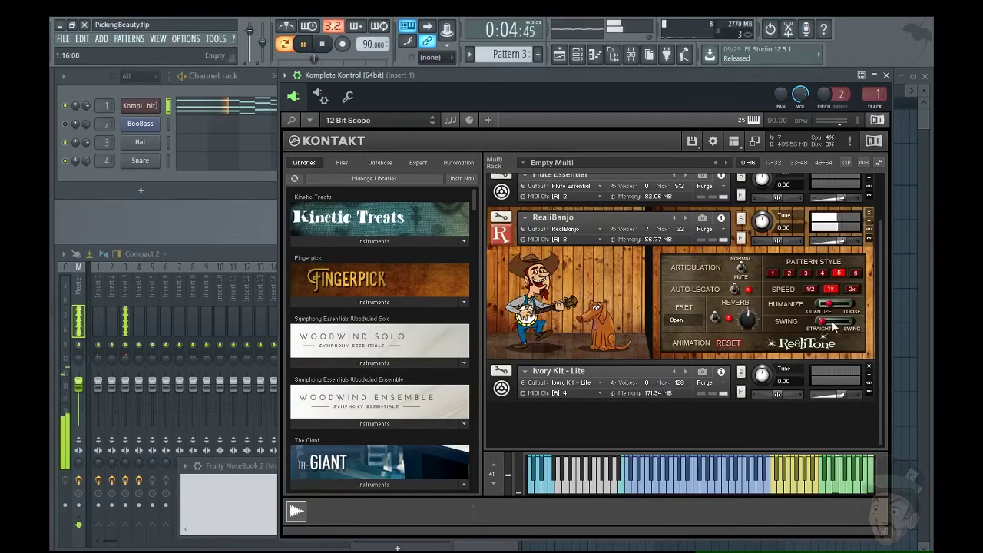
Step: Try more swing on RealiBanjo, return it to Straight, and set Humanize fully to Quantize
{"action": "left_click_drag", "start_coordinate": [821, 327], "coordinate": [844, 327]}
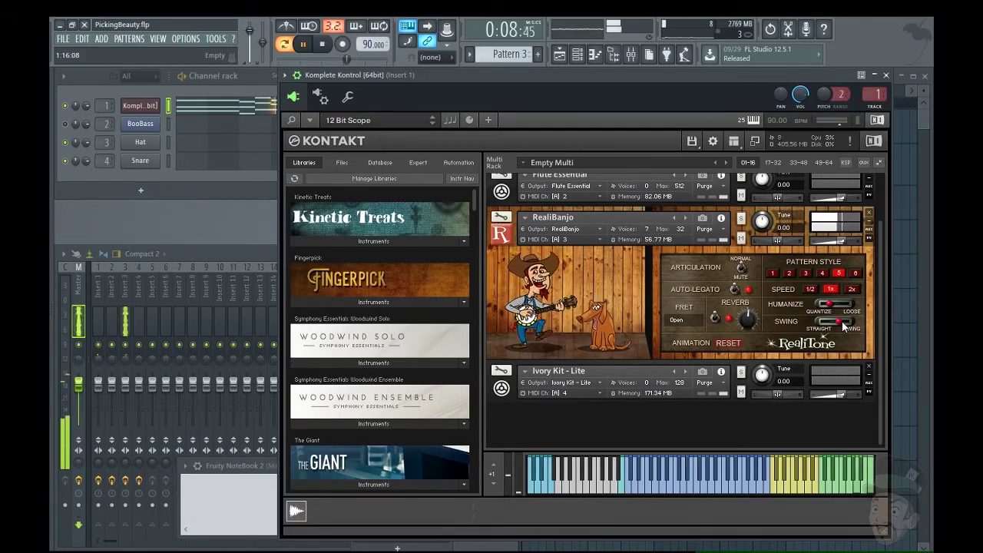
{"action": "left_click_drag", "start_coordinate": [844, 327], "coordinate": [821, 327]}
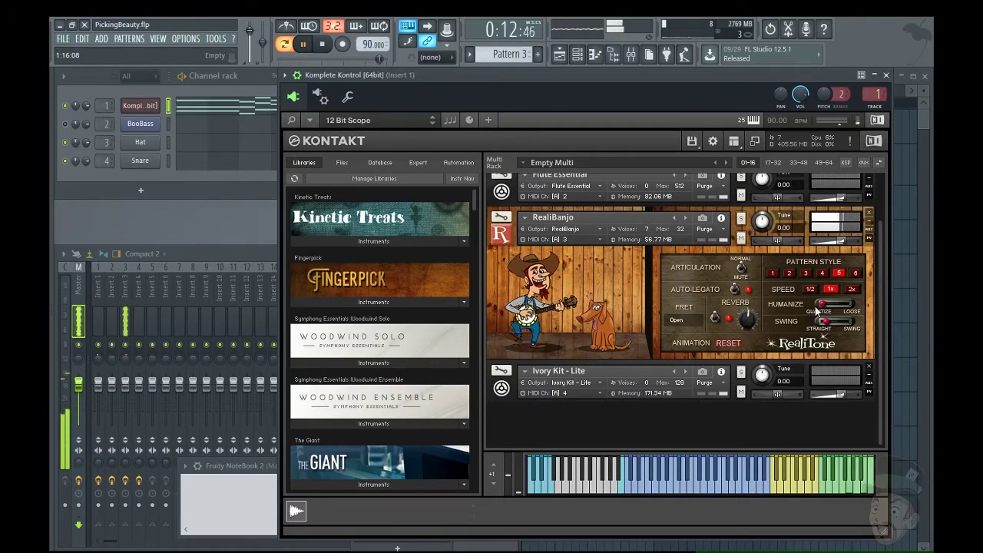
{"action": "mouse_move", "coordinate": [823, 309]}
{"action": "left_mouse_down"}
{"action": "mouse_move", "coordinate": [855, 310]}
{"action": "mouse_move", "coordinate": [821, 307]}
{"action": "left_mouse_up"}
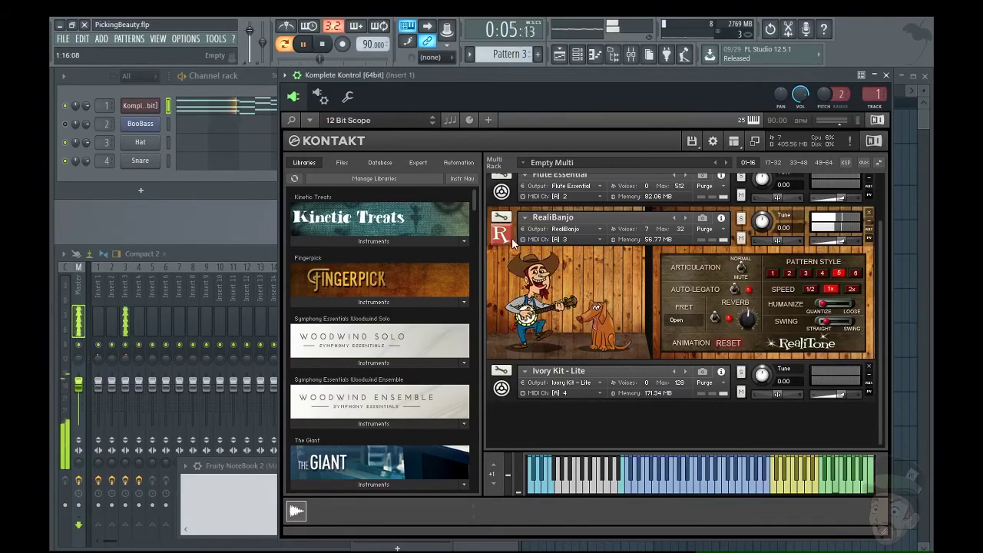
Step: Stop the pattern and collapse RealiBanjo, and play the whole song with the Komplete Kontrol window closed
{"action": "left_click", "coordinate": [321, 44]}
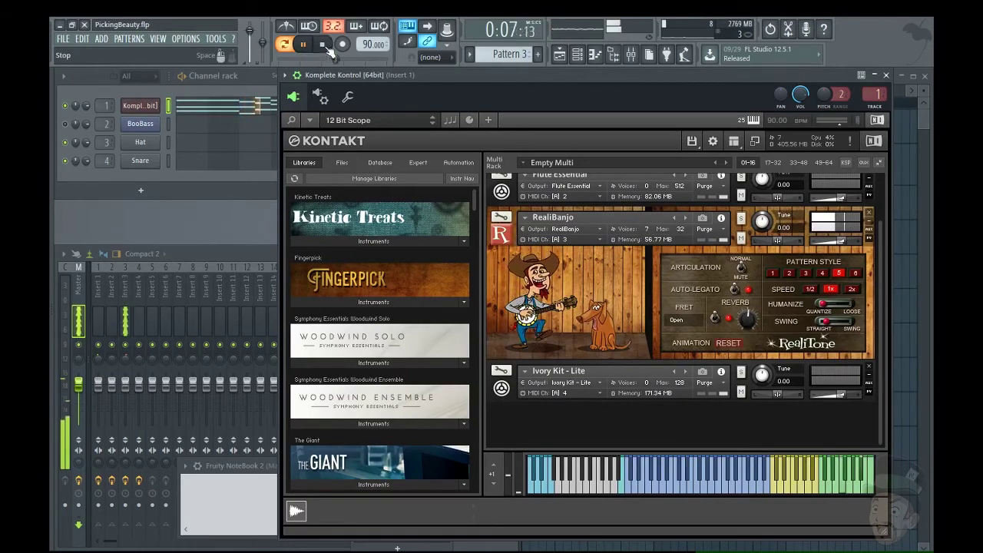
{"action": "left_click", "coordinate": [501, 236]}
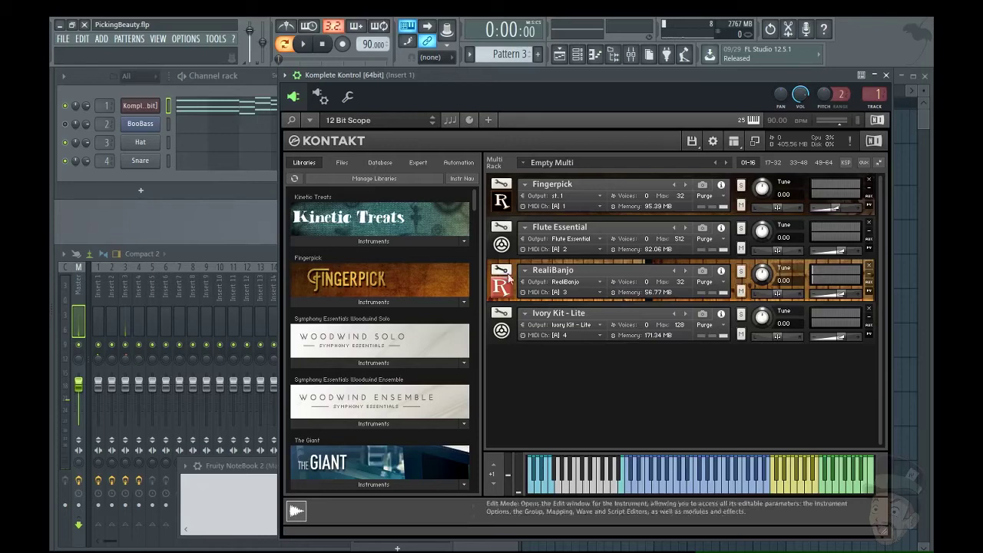
{"action": "key", "text": "space"}
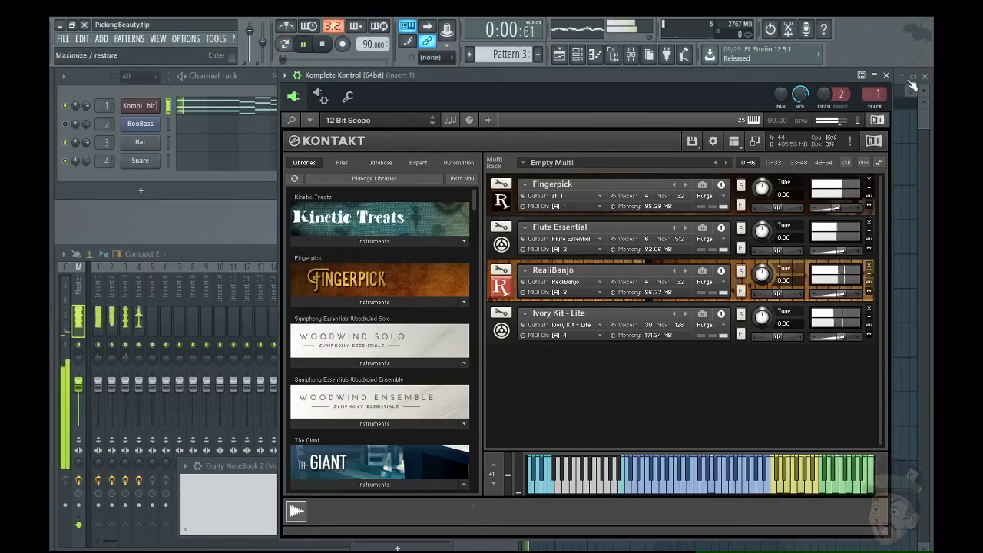
{"action": "left_click", "coordinate": [888, 75]}
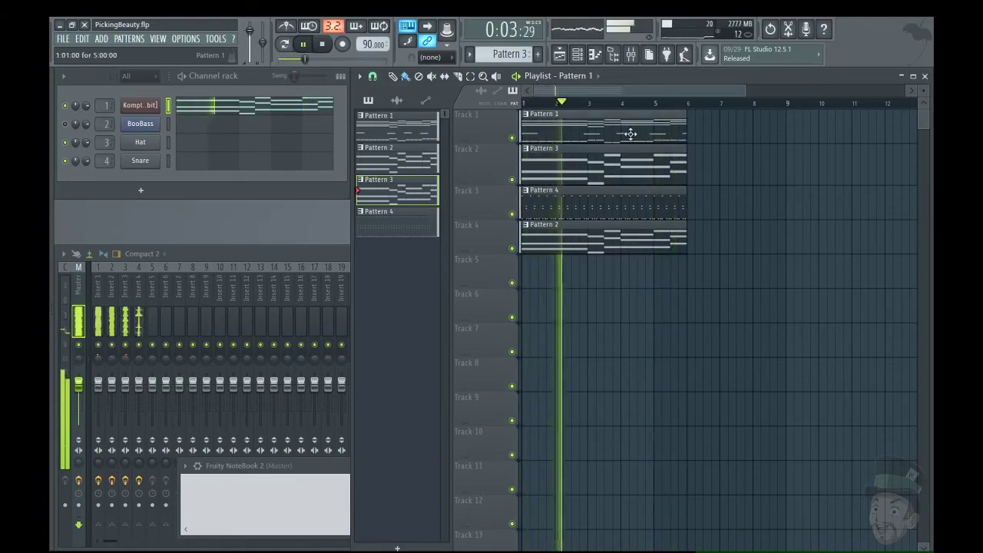
Step: Place second Pattern 1 and Pattern 4 clips at bar 6 on their tracks, and move the Pattern 3 clip to bar 6
{"action": "left_click", "coordinate": [695, 138]}
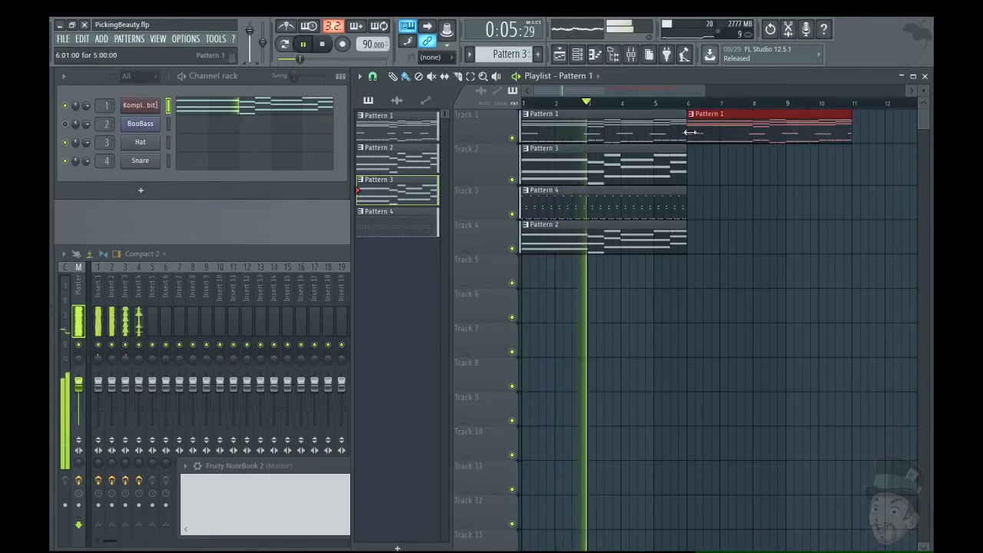
{"action": "left_click_drag", "start_coordinate": [635, 92], "coordinate": [656, 92]}
{"action": "left_click", "coordinate": [606, 215]}
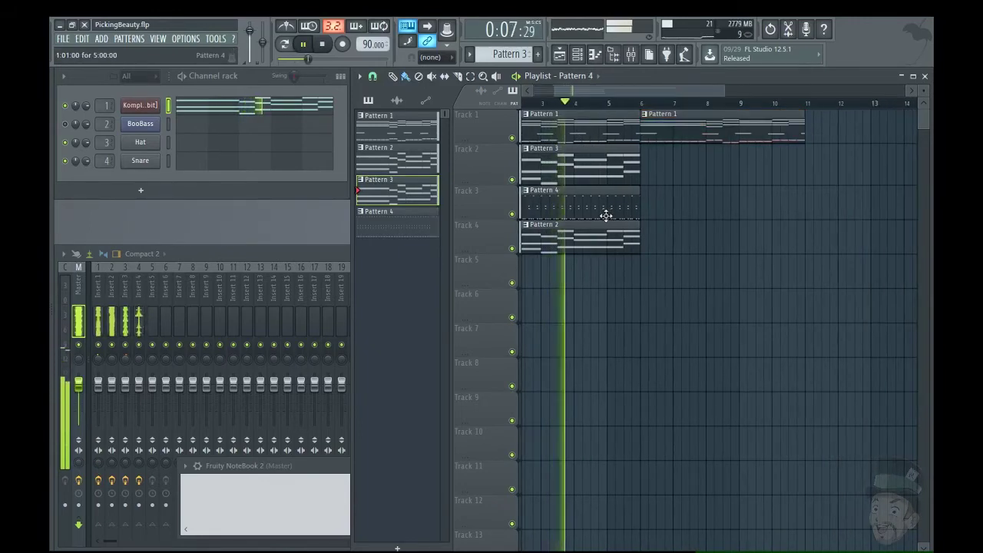
{"action": "left_click", "coordinate": [649, 210]}
{"action": "left_click_drag", "start_coordinate": [668, 209], "coordinate": [665, 209]}
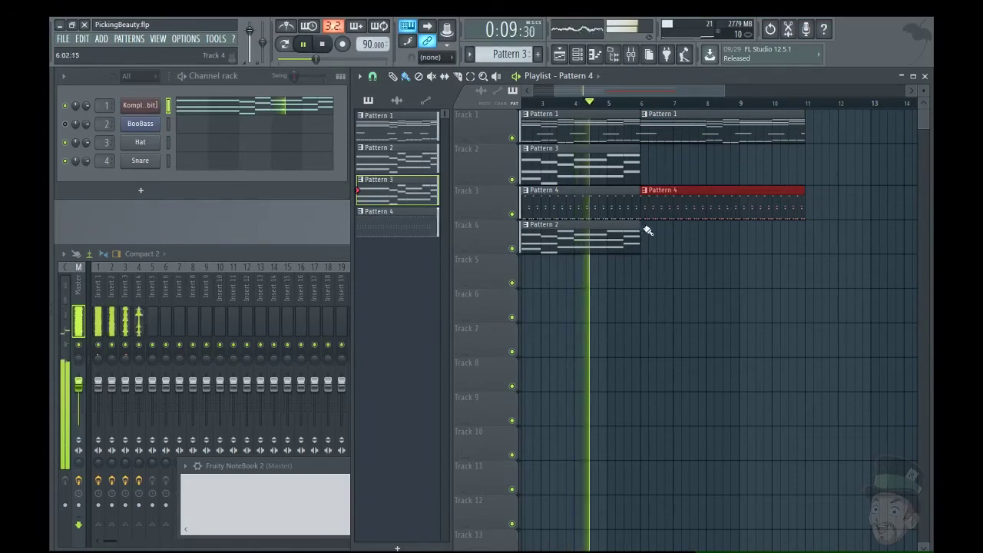
{"action": "left_click_drag", "start_coordinate": [638, 87], "coordinate": [662, 83]}
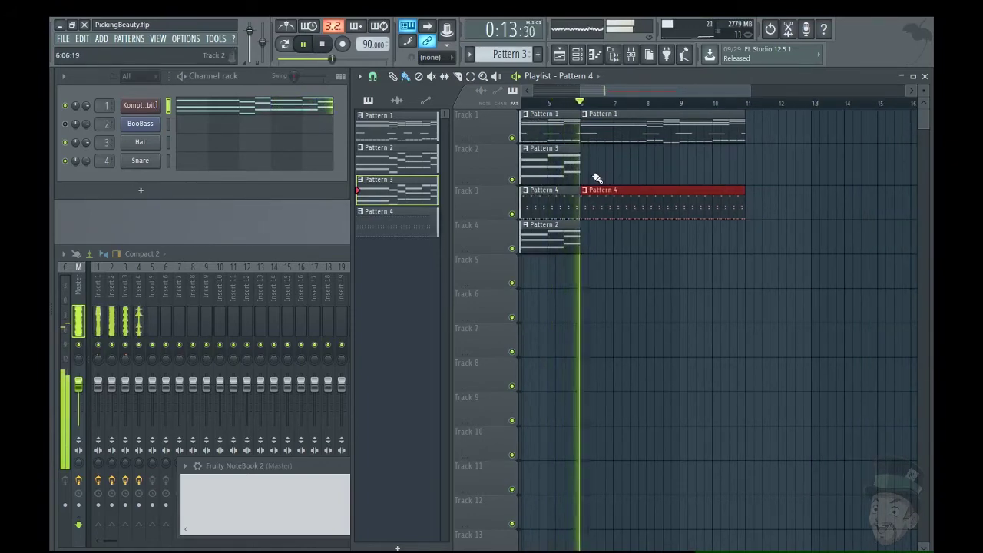
{"action": "left_click_drag", "start_coordinate": [659, 90], "coordinate": [620, 90]}
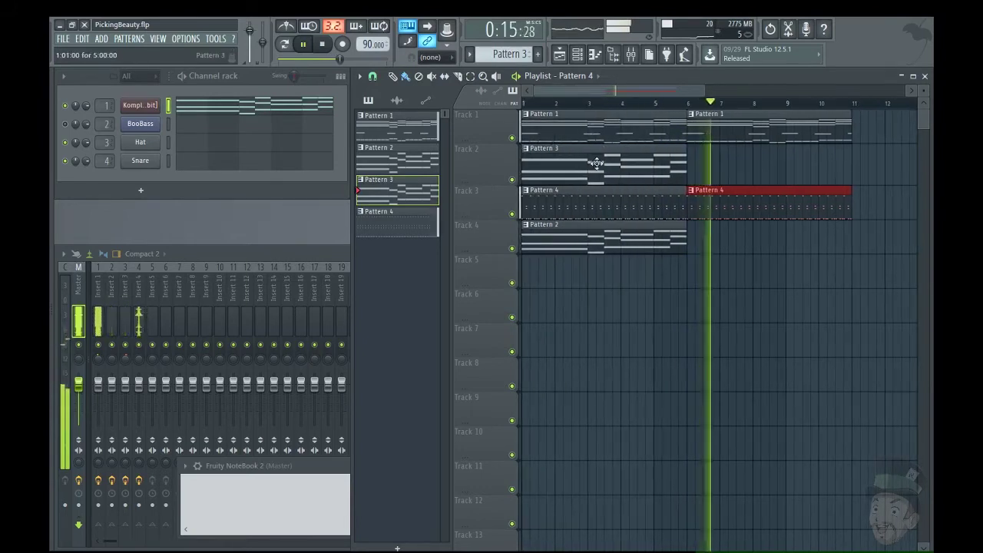
{"action": "left_click_drag", "start_coordinate": [600, 171], "coordinate": [764, 177]}
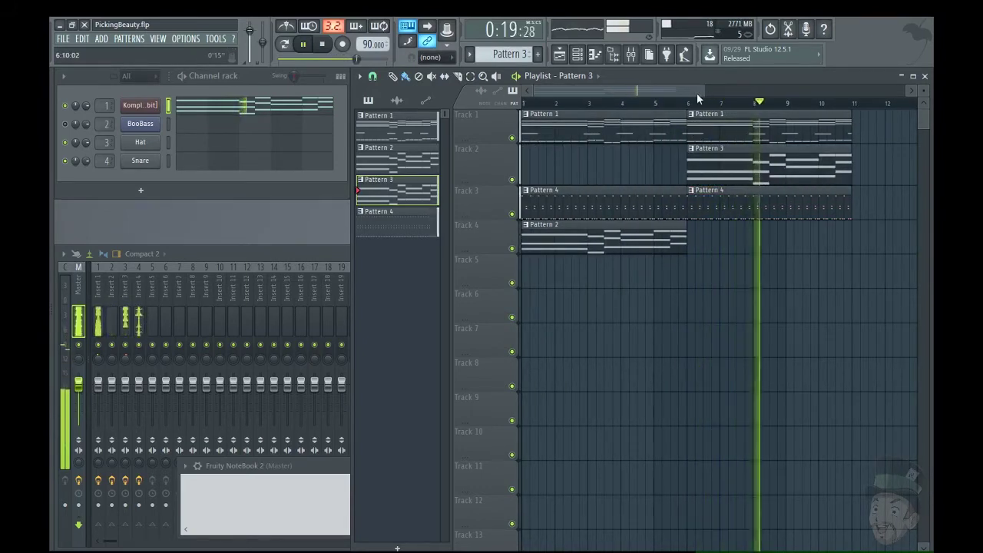
Step: Place Pattern 4 on Track 3 and Pattern 2 on Track 4 at bar 11, and stop playback
{"action": "left_click_drag", "start_coordinate": [697, 93], "coordinate": [744, 93]}
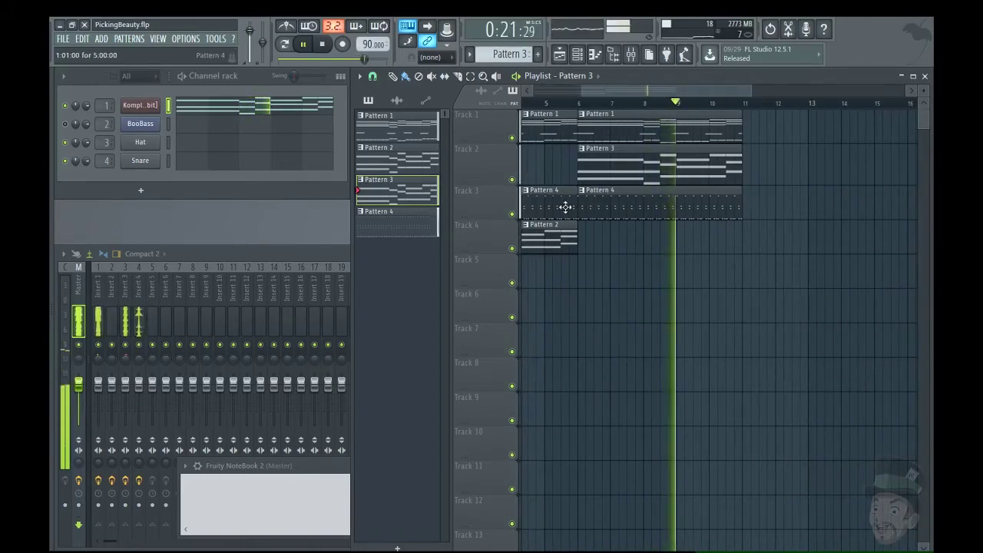
{"action": "left_click", "coordinate": [751, 208]}
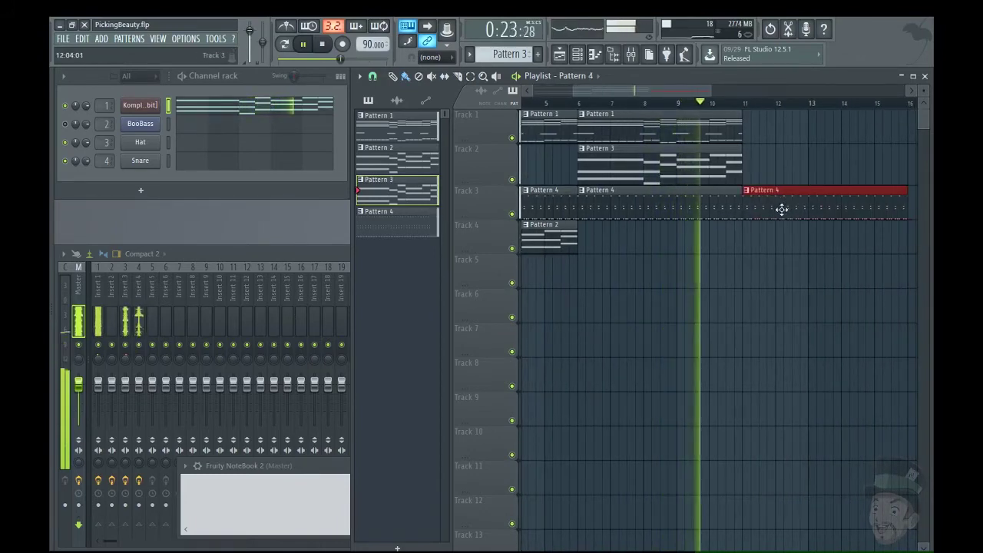
{"action": "left_click", "coordinate": [530, 235]}
{"action": "left_click", "coordinate": [747, 243]}
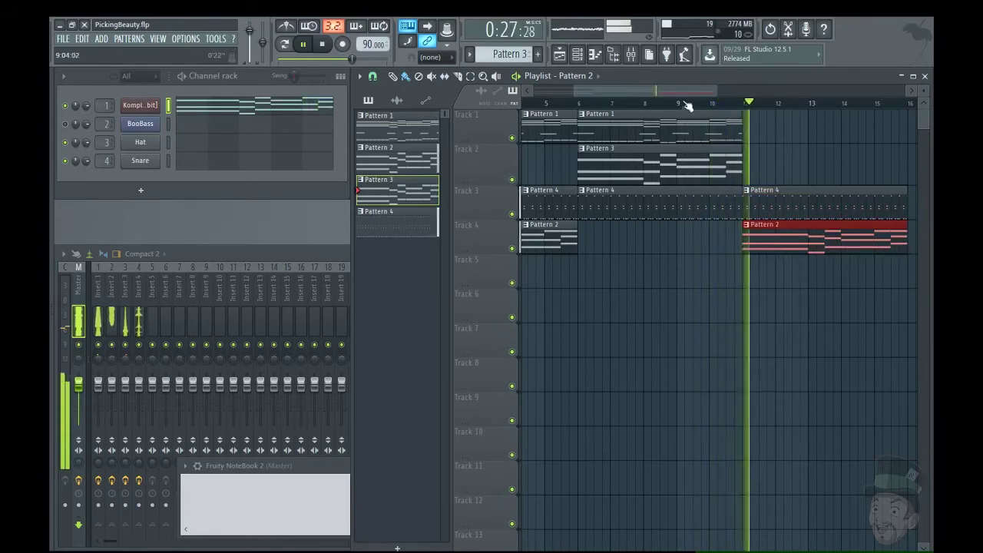
{"action": "left_click_drag", "start_coordinate": [680, 93], "coordinate": [544, 87]}
{"action": "key", "text": "space"}
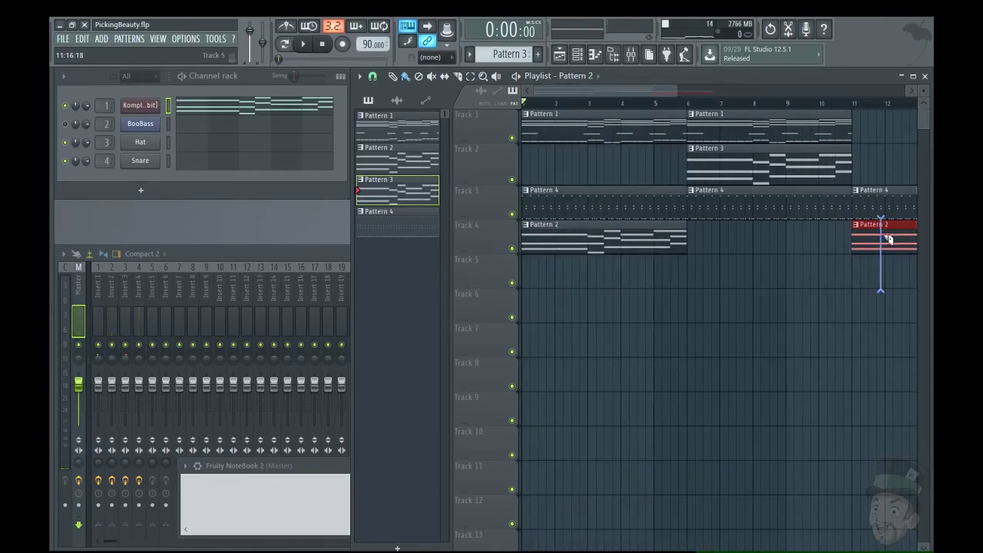
Step: Slice the bar 11 Pattern 4 and Pattern 2 clips near bar 12 and delete their remainders, and remove the opening Pattern 2 clip
{"action": "left_click_drag", "start_coordinate": [887, 214], "coordinate": [886, 212]}
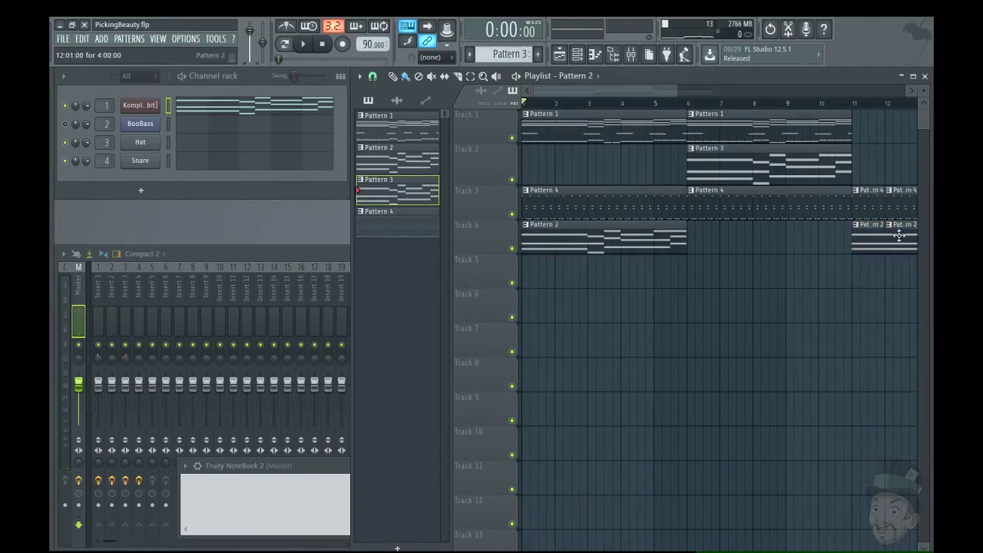
{"action": "right_click", "coordinate": [897, 232]}
{"action": "right_click", "coordinate": [898, 203]}
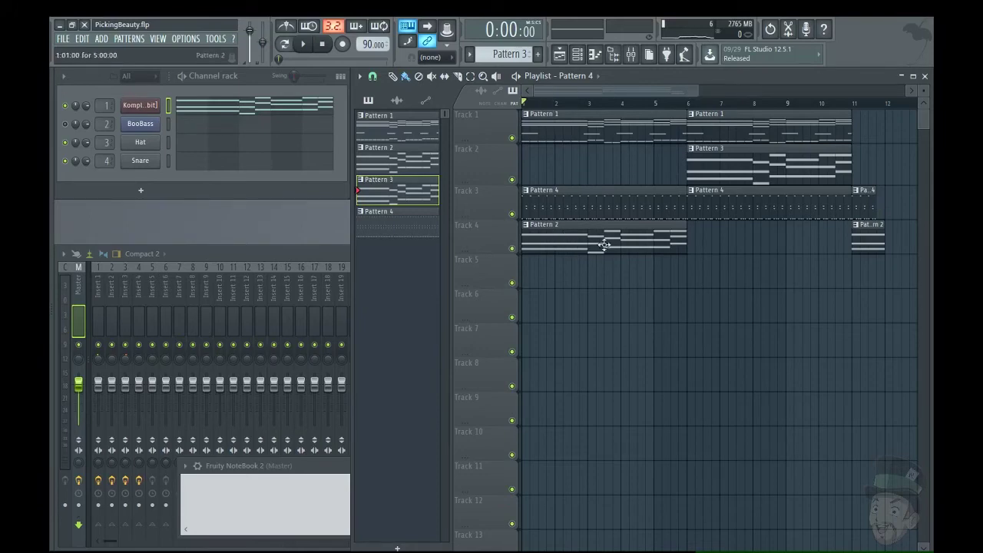
{"action": "left_click_drag", "start_coordinate": [604, 245], "coordinate": [836, 262]}
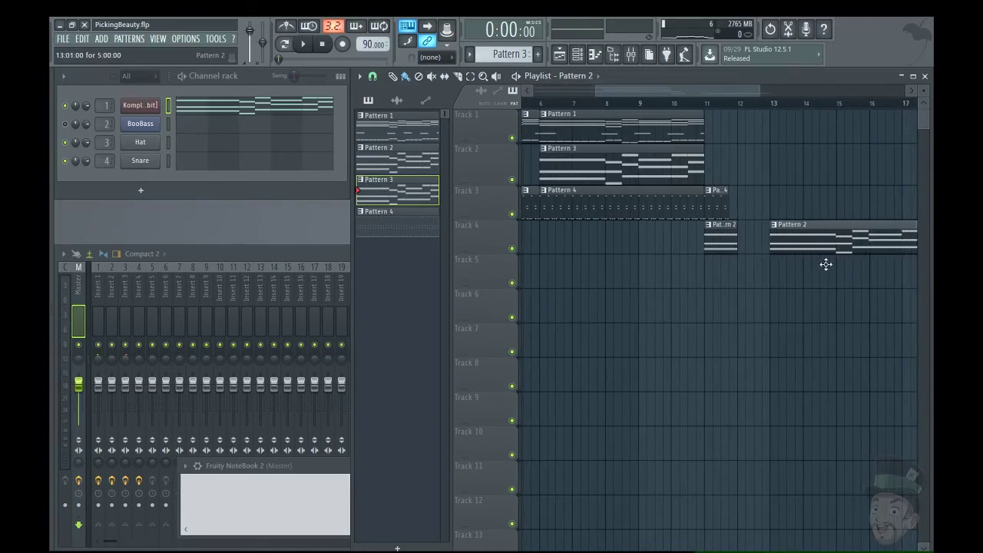
{"action": "right_click", "coordinate": [819, 251]}
Step: Move the short Pattern 4 and Pattern 2 clips to bar 16, and copy the bar 6 clips of Patterns 1, 3 and 4 to bar 11
{"action": "left_click_drag", "start_coordinate": [779, 282], "coordinate": [880, 216]}
{"action": "left_click_drag", "start_coordinate": [723, 257], "coordinate": [643, 111]}
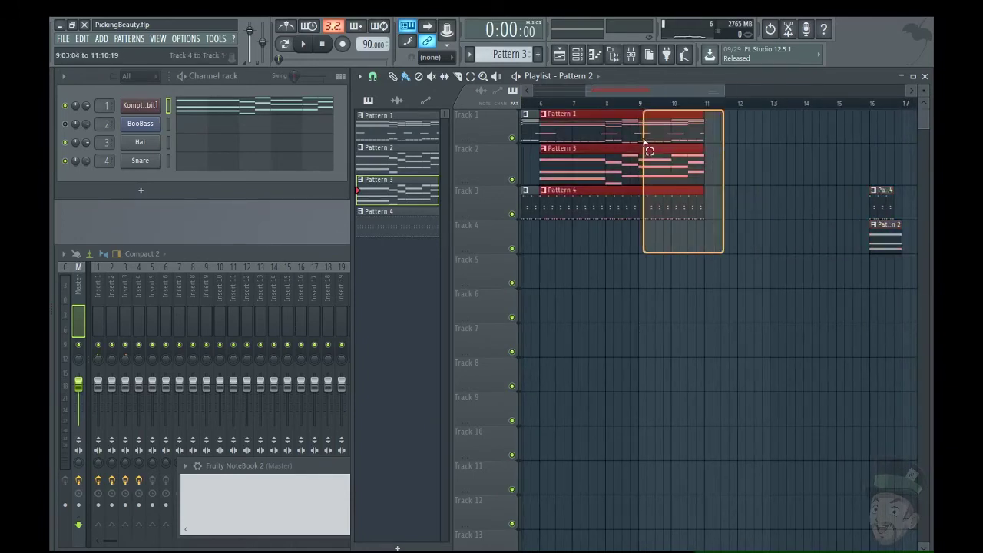
{"action": "left_click_drag", "start_coordinate": [569, 157], "coordinate": [731, 170]}
{"action": "left_click", "coordinate": [778, 266]}
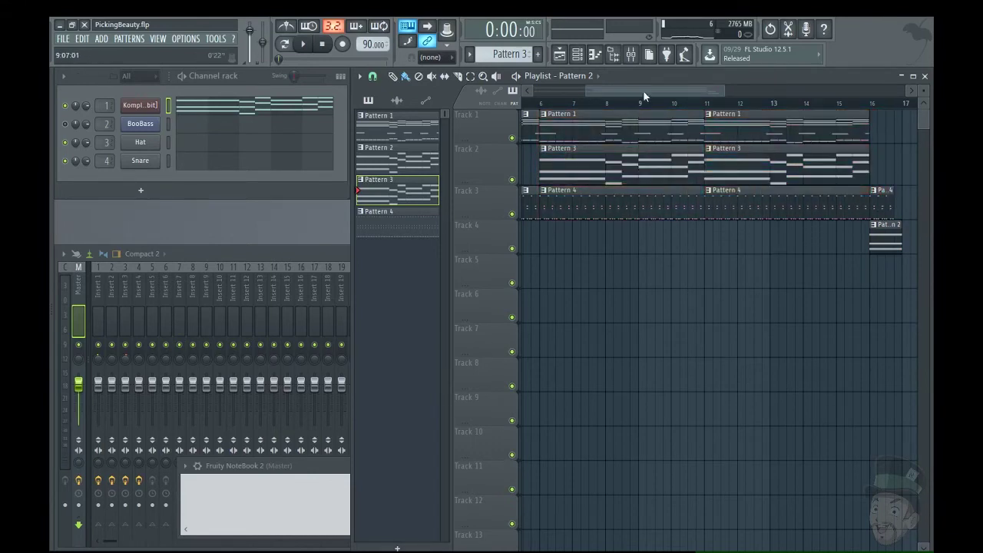
Step: Place a full Pattern 2 clip at bar 11 on Track 4, directly before the short ending clip
{"action": "left_click_drag", "start_coordinate": [644, 93], "coordinate": [709, 131]}
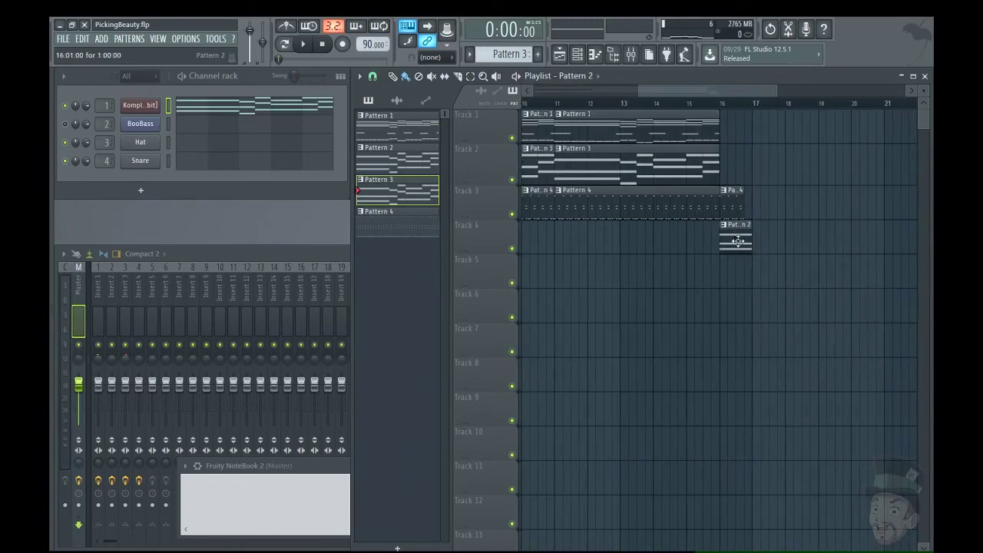
{"action": "left_click", "coordinate": [568, 256]}
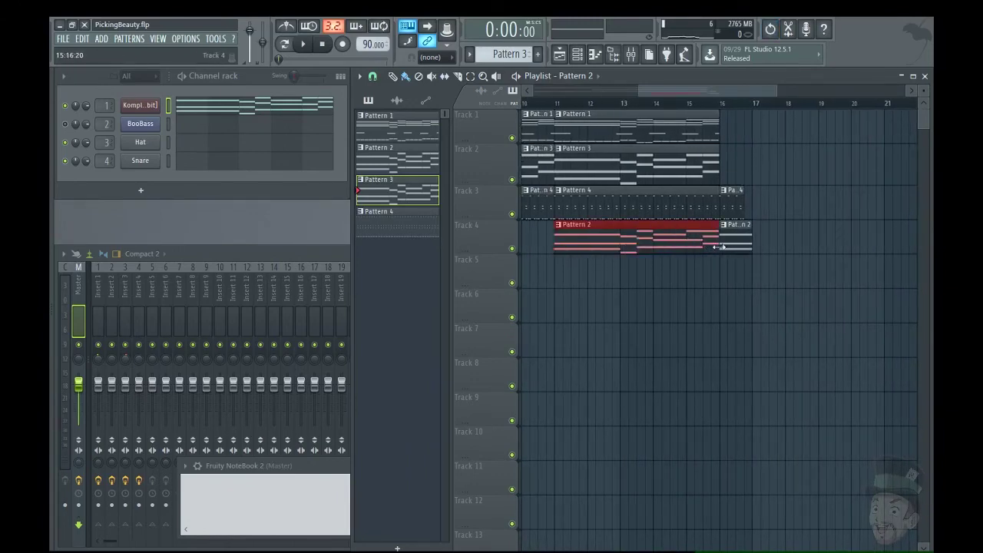
{"action": "mouse_move", "coordinate": [719, 247]}
{"action": "left_mouse_down"}
{"action": "mouse_move", "coordinate": [832, 250]}
{"action": "mouse_move", "coordinate": [711, 251]}
{"action": "left_mouse_up"}
Step: Play the extended arrangement from bar 1 and follow the layered patterns through to the ending
{"action": "left_click_drag", "start_coordinate": [683, 103], "coordinate": [427, 109]}
{"action": "key", "text": "space"}
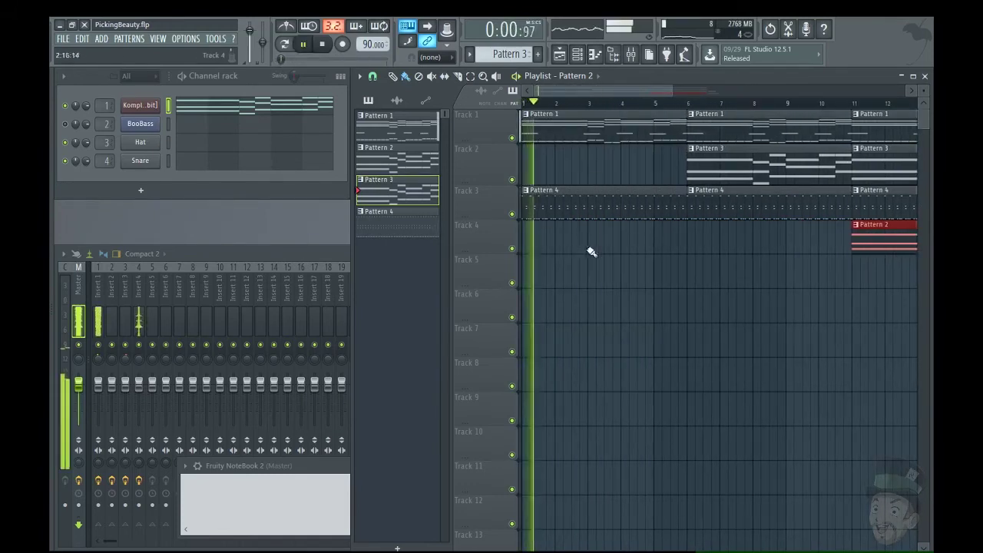
{"action": "scroll", "coordinate": [631, 246], "scroll_direction": "down", "scroll_amount": 1}
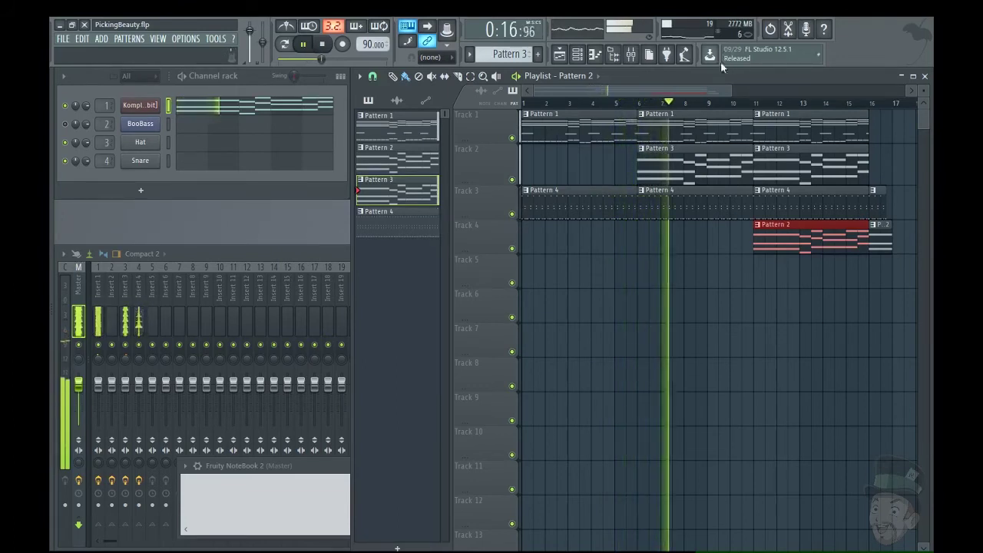
{"action": "left_click_drag", "start_coordinate": [737, 89], "coordinate": [760, 91]}
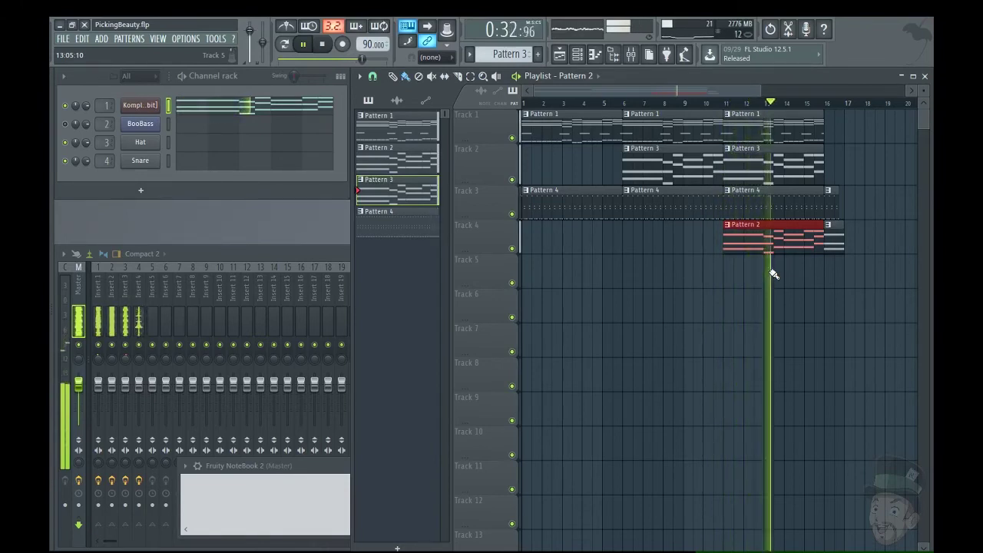
Step: Deselect the Pattern 2 clip on Track 4 and stop the arrangement's playback
{"action": "left_click", "coordinate": [791, 288], "text": "ctrl"}
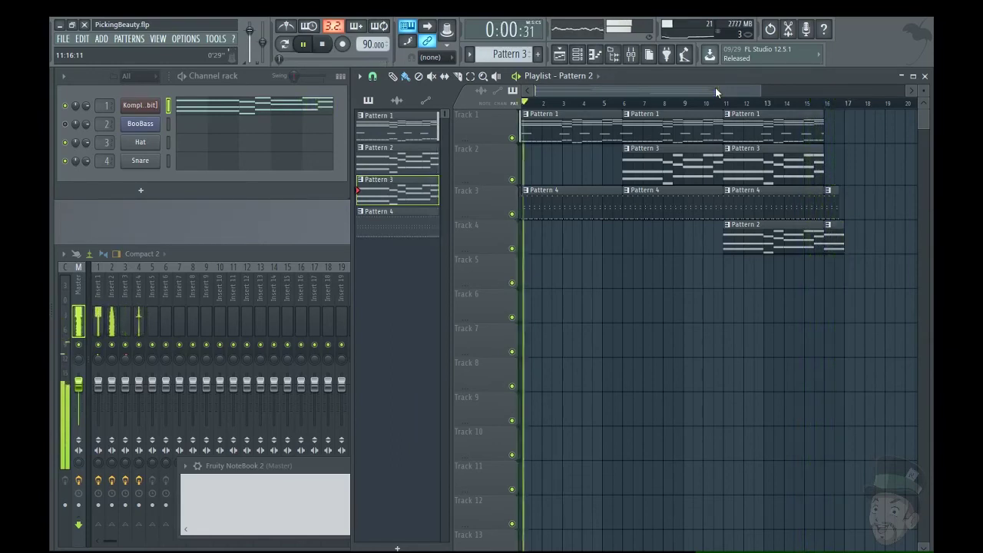
{"action": "left_click", "coordinate": [323, 45]}
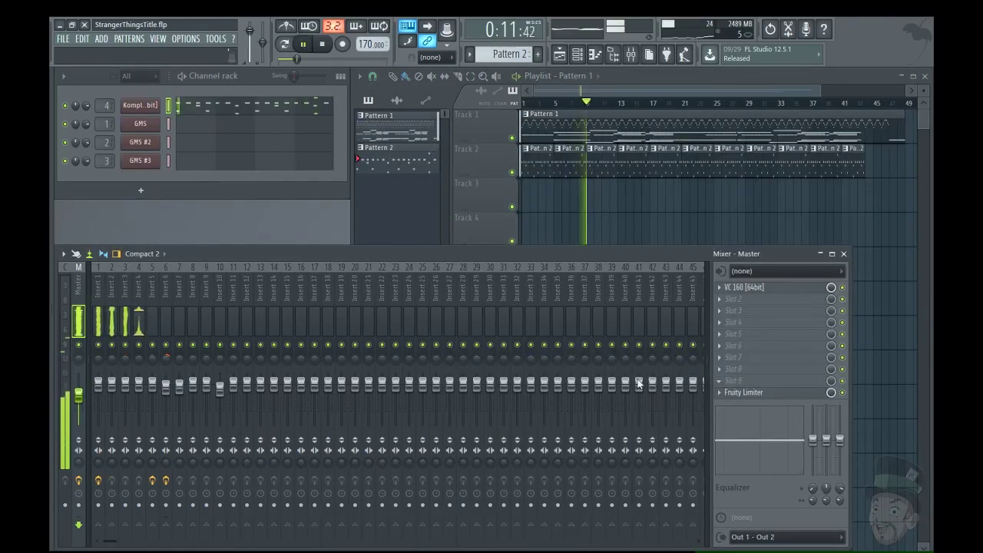
Step: Add Fruity NoteBook 2 to the Master's slot 9 and replace its text with "My attempt at emulating the sounds to Stranger Things"
{"action": "left_click", "coordinate": [669, 238]}
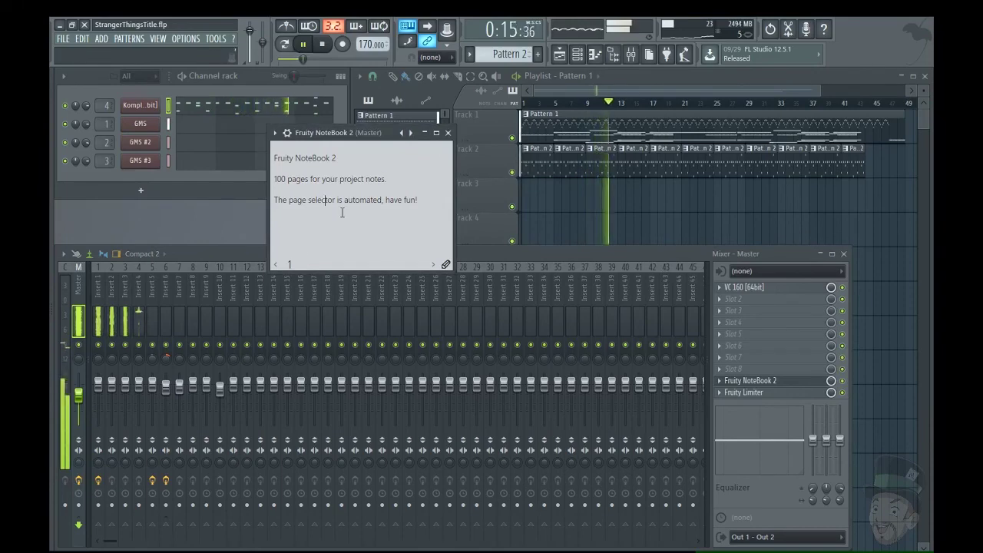
{"action": "key", "text": "ctrl+a"}
{"action": "type", "text": "M"}
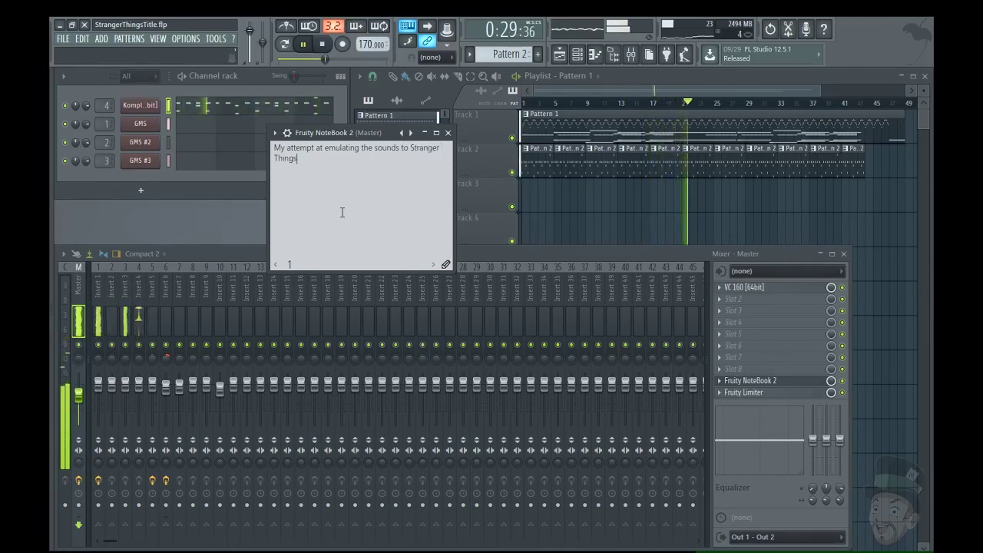
Step: Enlarge the note's text, and move the notebook over the lower mixer and widen it so the sentence fits on one line
{"action": "scroll", "coordinate": [343, 212], "scroll_direction": "up", "scroll_amount": 4, "text": "ctrl"}
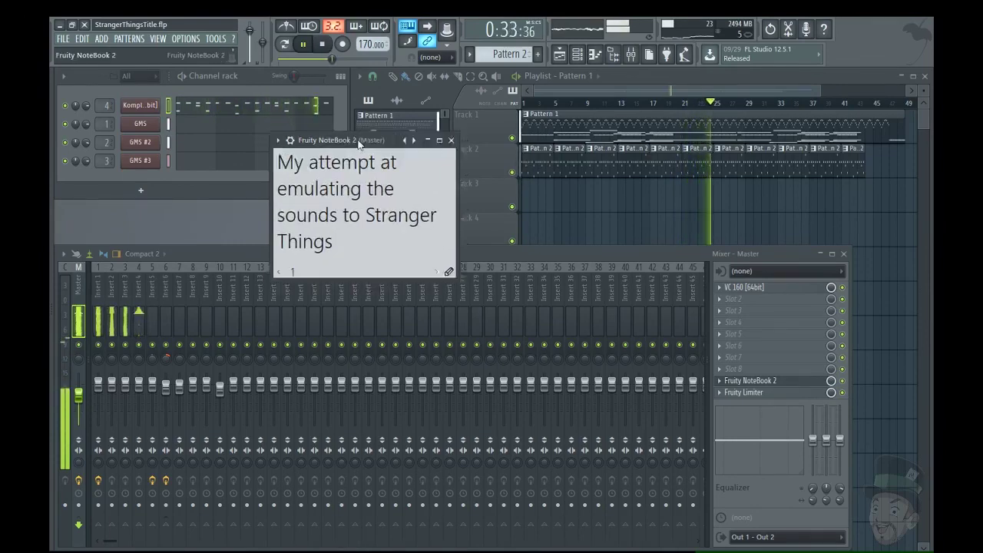
{"action": "left_click_drag", "start_coordinate": [335, 127], "coordinate": [250, 403]}
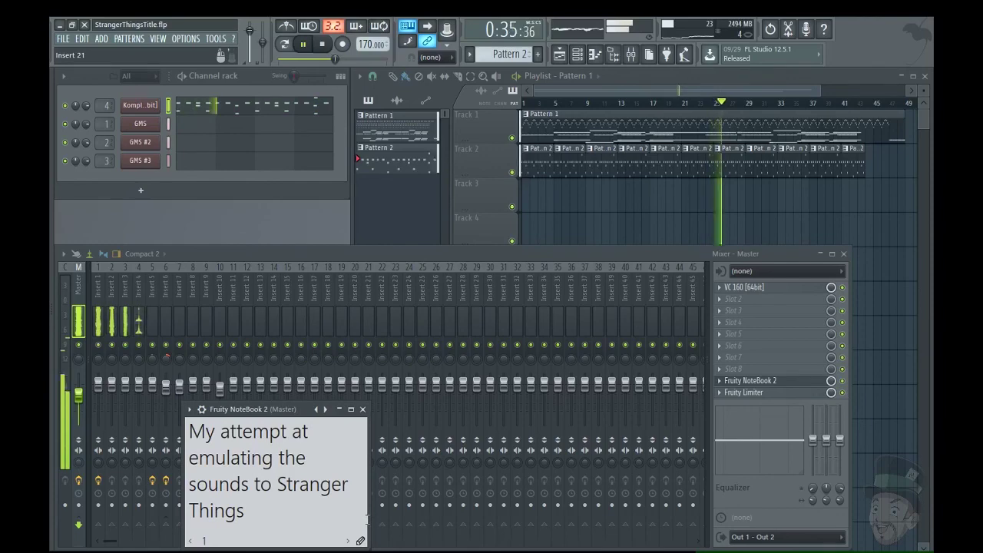
{"action": "left_click_drag", "start_coordinate": [369, 523], "coordinate": [708, 505]}
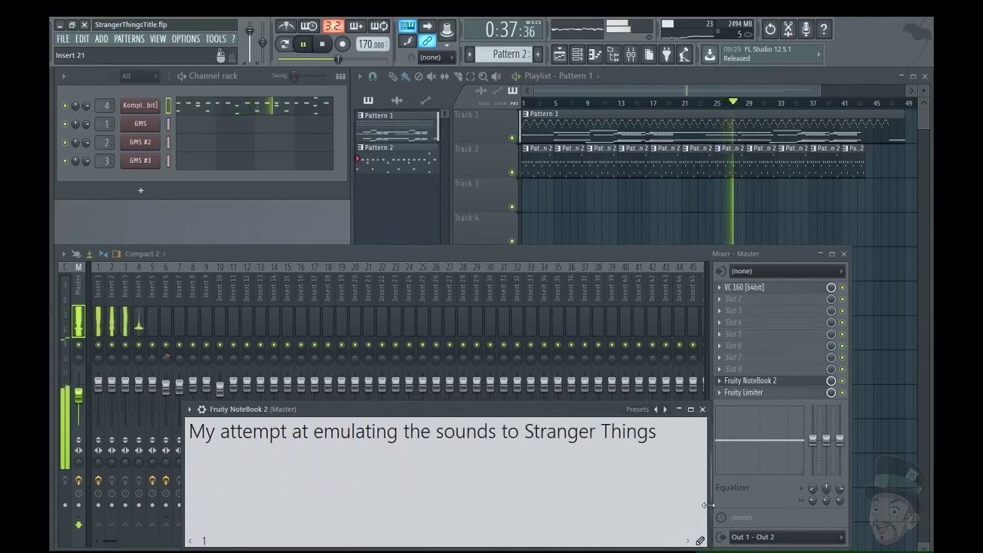
Step: Hide the notebook window behind the mixer, bring it back from the Master's slot 9, and hide it again
{"action": "left_click", "coordinate": [539, 399]}
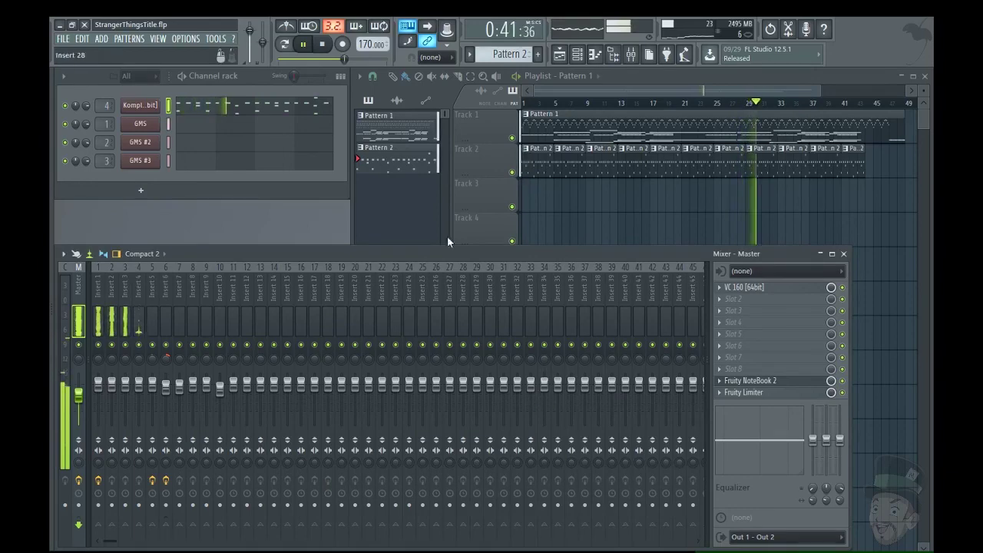
{"action": "left_click", "coordinate": [751, 387]}
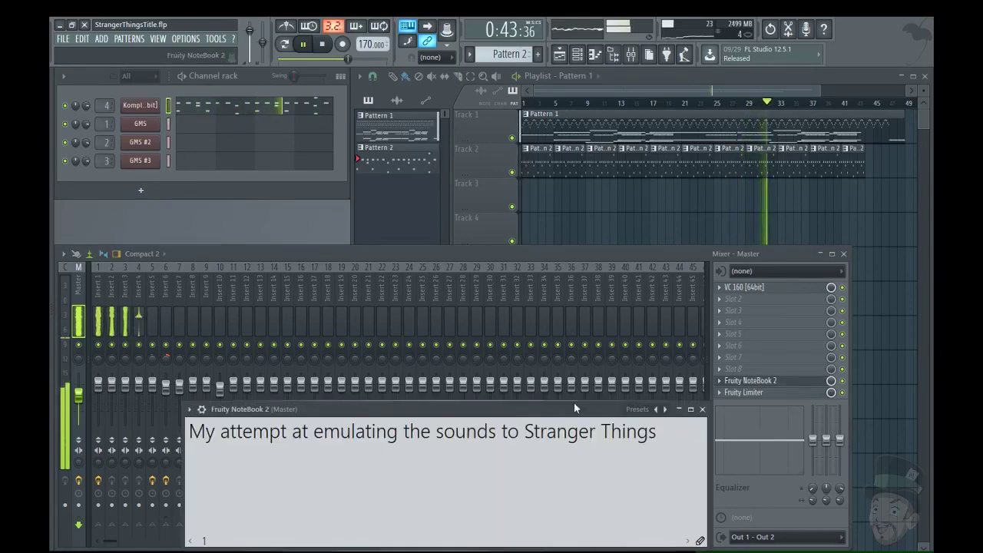
{"action": "left_click", "coordinate": [543, 401]}
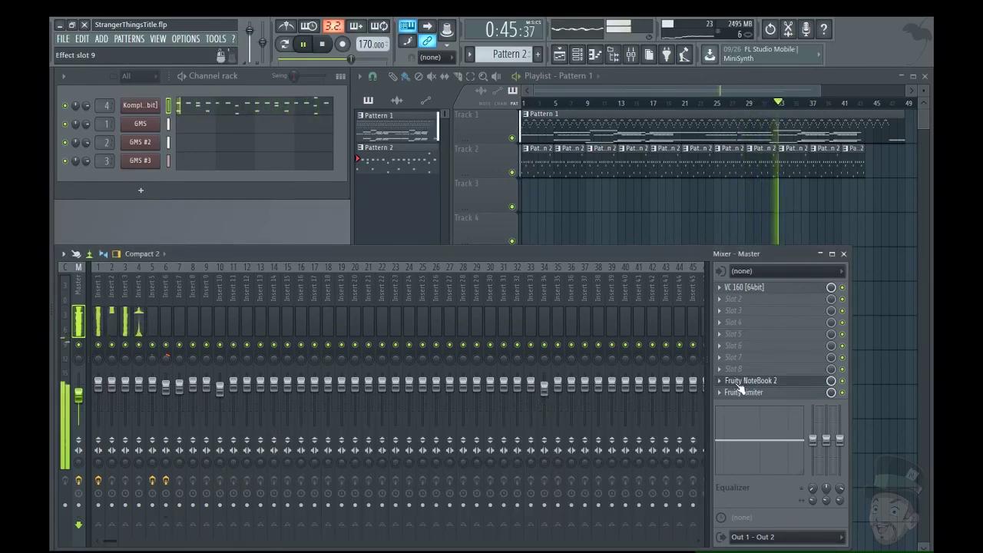
Step: Bring the playlist forward, select Pattern 1 and view its GMS #3 notes in the piano roll
{"action": "left_click", "coordinate": [711, 90]}
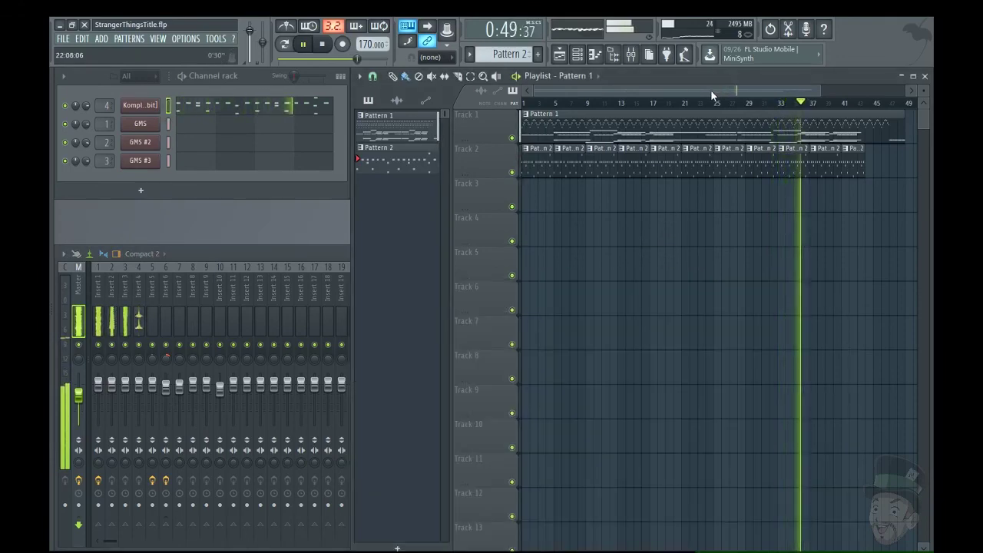
{"action": "left_click", "coordinate": [392, 125]}
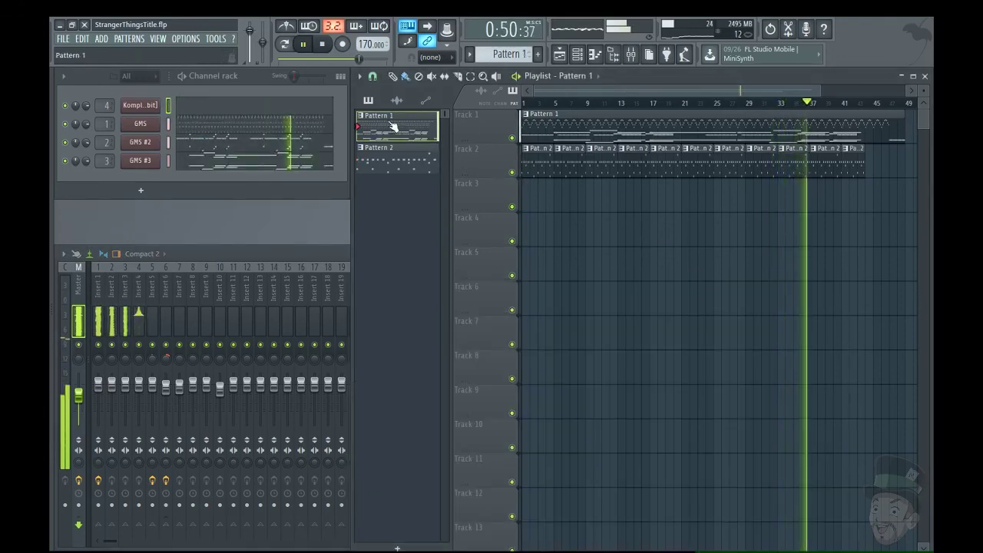
{"action": "left_click", "coordinate": [260, 159]}
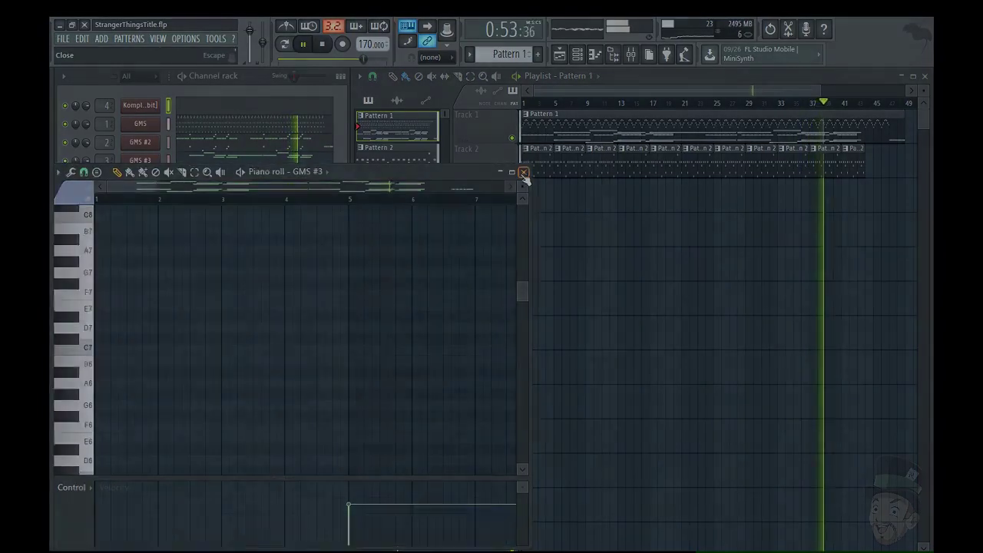